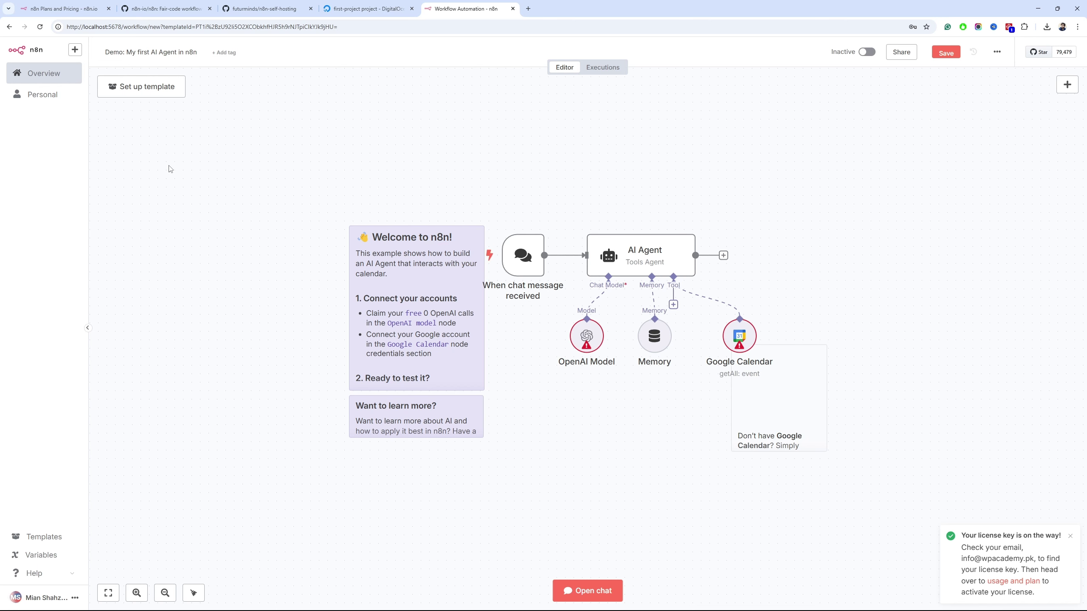
Review the template's OpenAI and Google Calendar credential requirements, then start a new browser tab
click(165, 83)
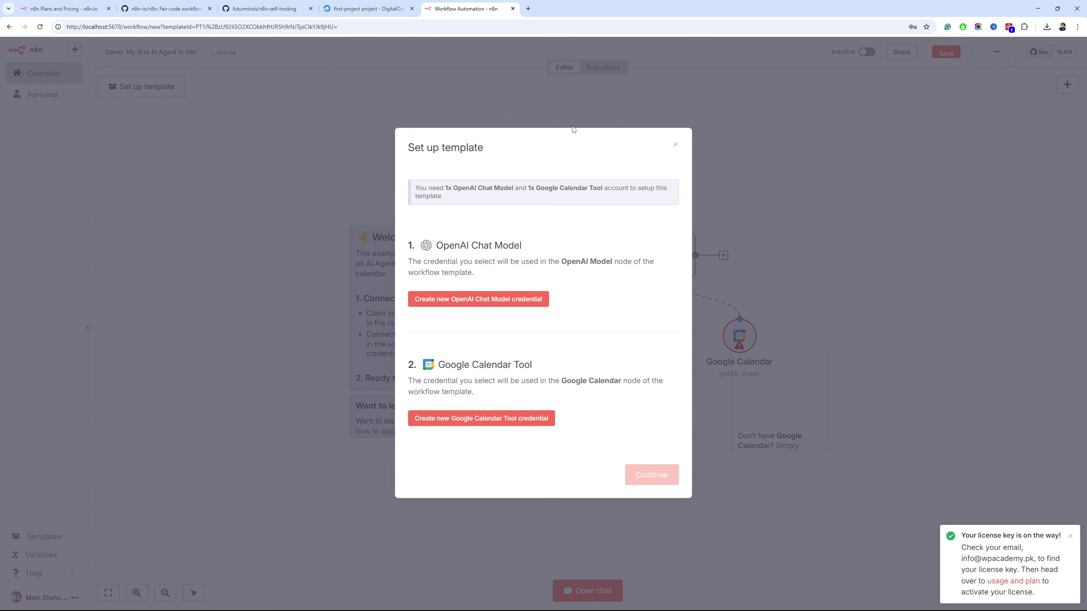
click(573, 127)
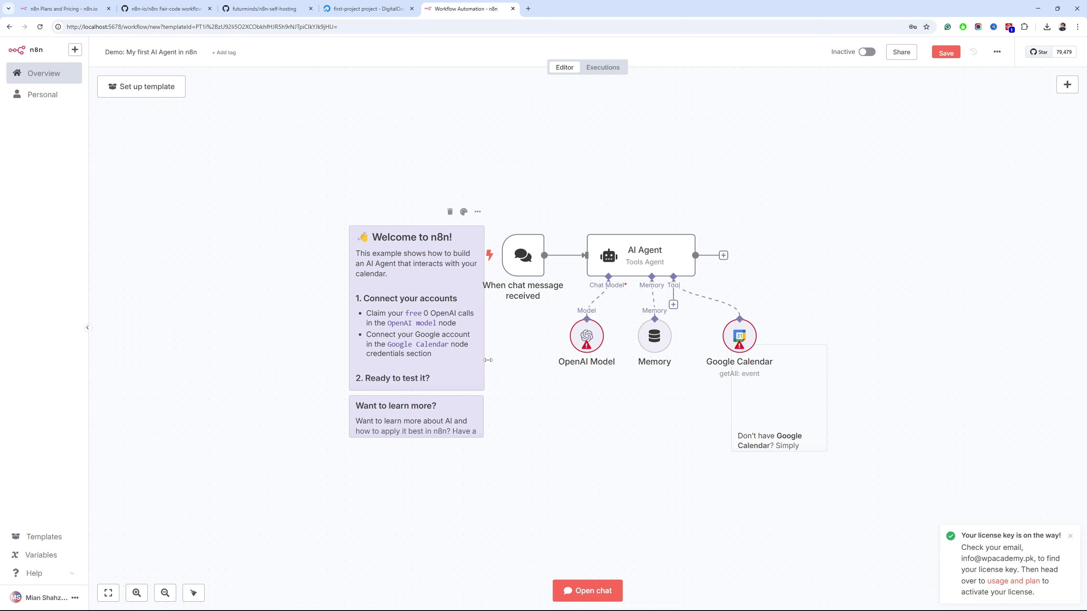
click(528, 9)
Search Google for 'n8n workflows' and open the n8n.io workflow templates page
text(n8n wo)
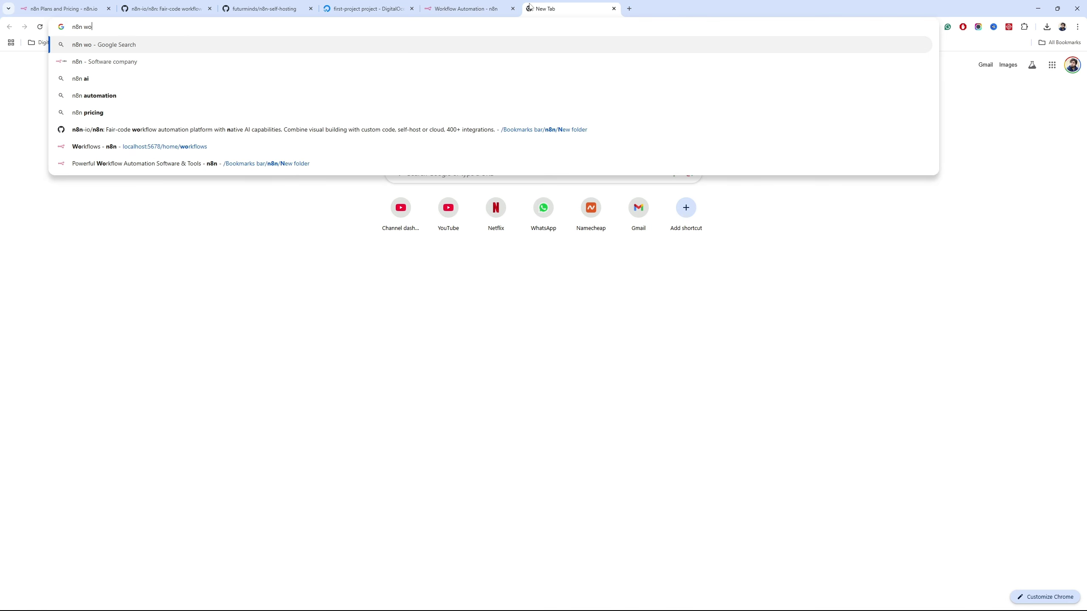
text(rkflows)
key(Return)
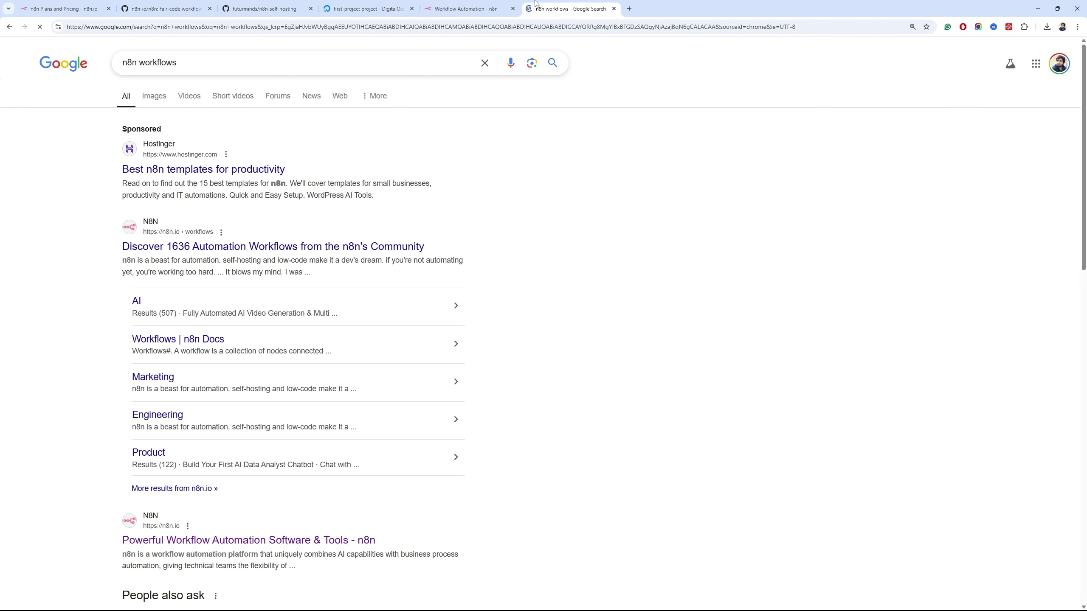
click(212, 248)
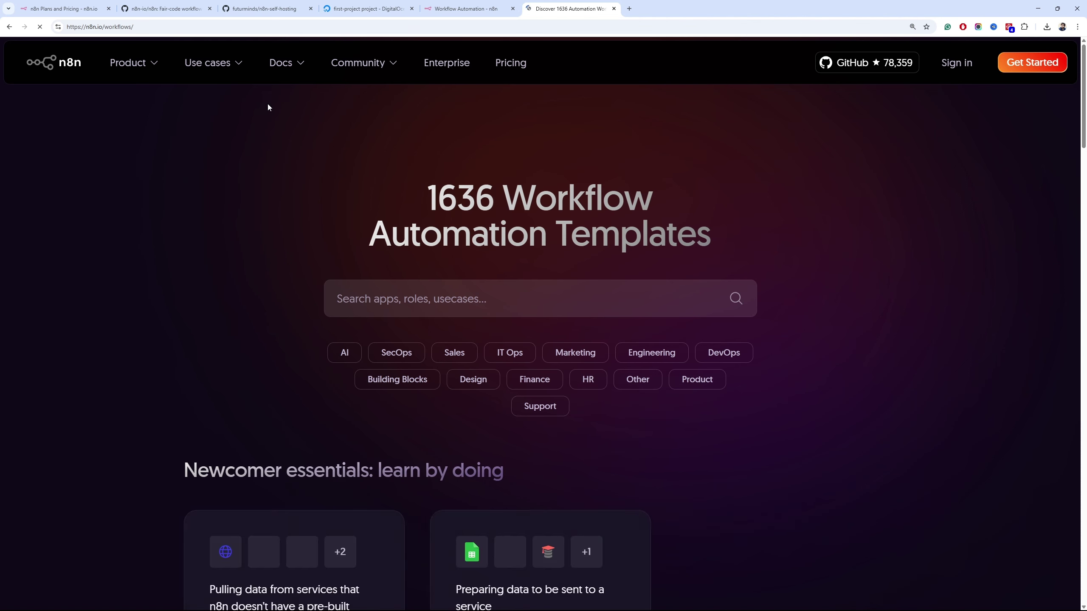
Browse the templates and filter to the Marketing category's 331 workflows
scroll(362, 190, down, 4)
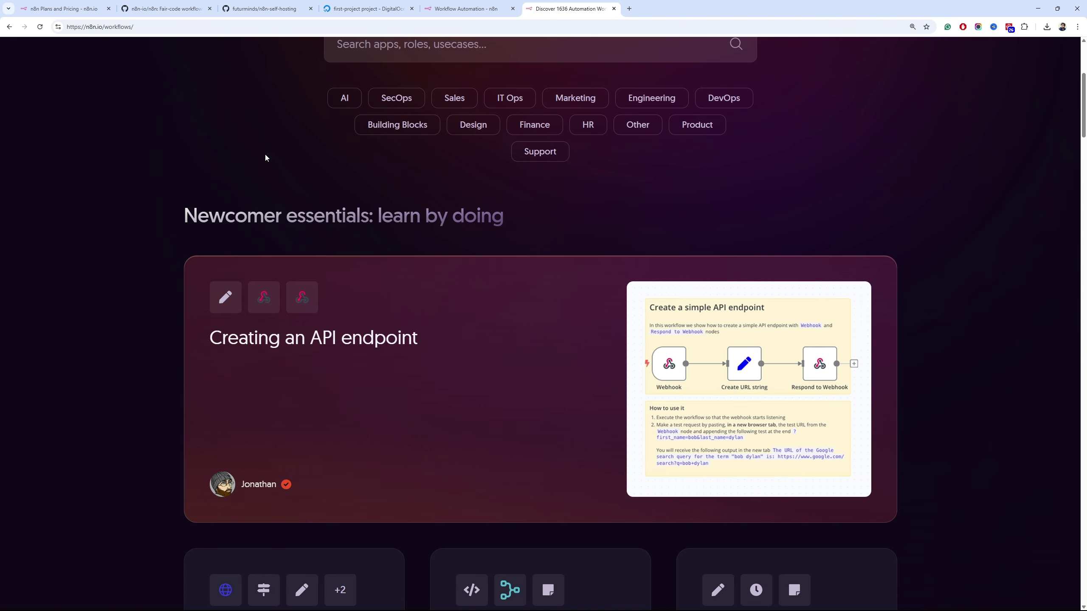
scroll(213, 177, up, 4)
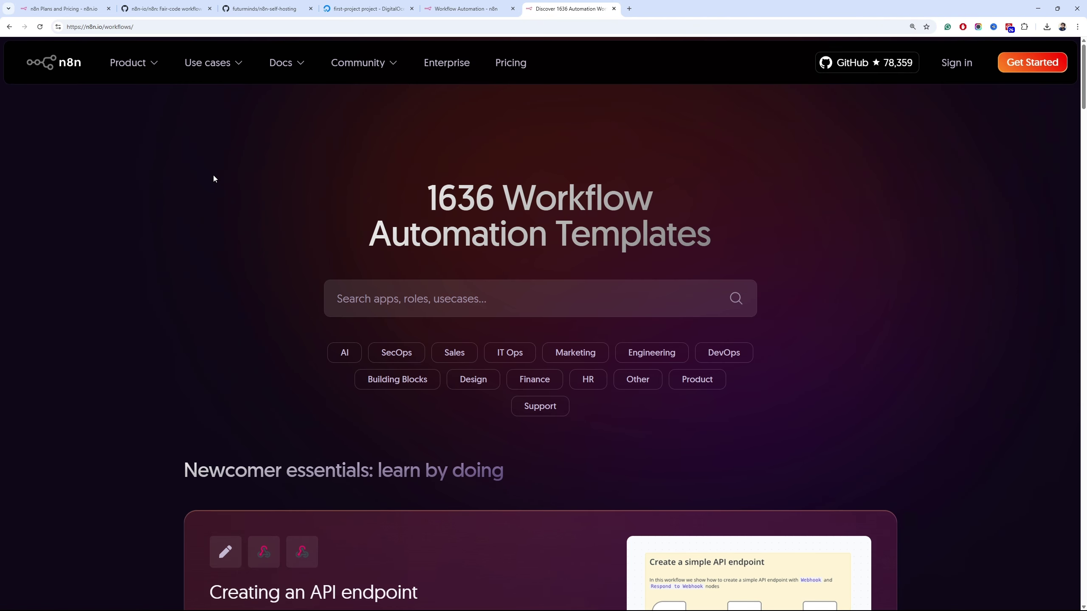
scroll(219, 195, down, 6)
scroll(226, 188, down, 4)
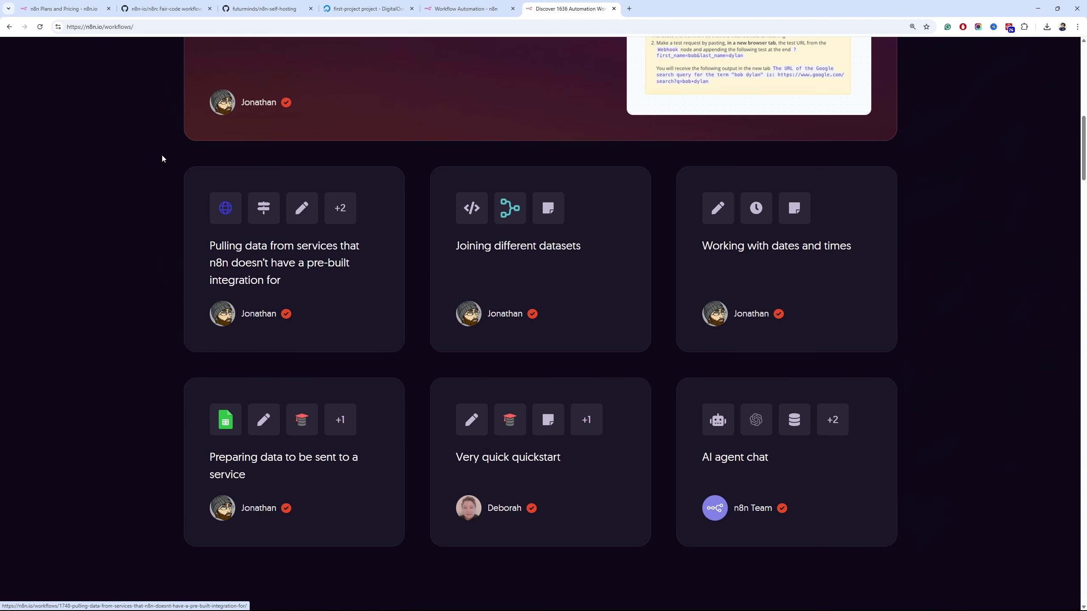
scroll(162, 158, up, 2)
scroll(163, 158, up, 2)
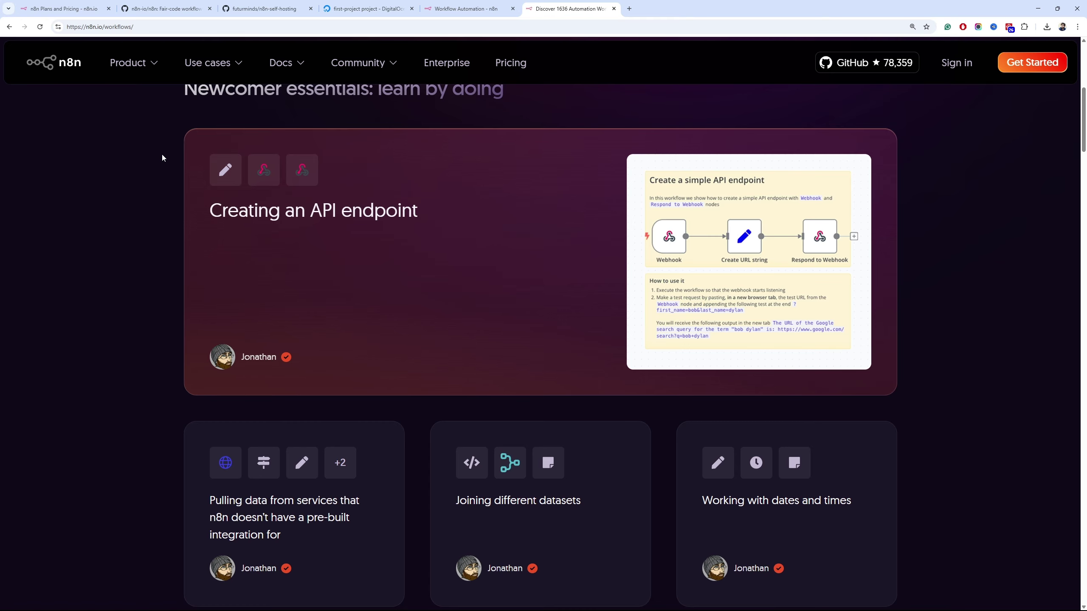
scroll(162, 158, up, 2)
scroll(166, 161, down, 8)
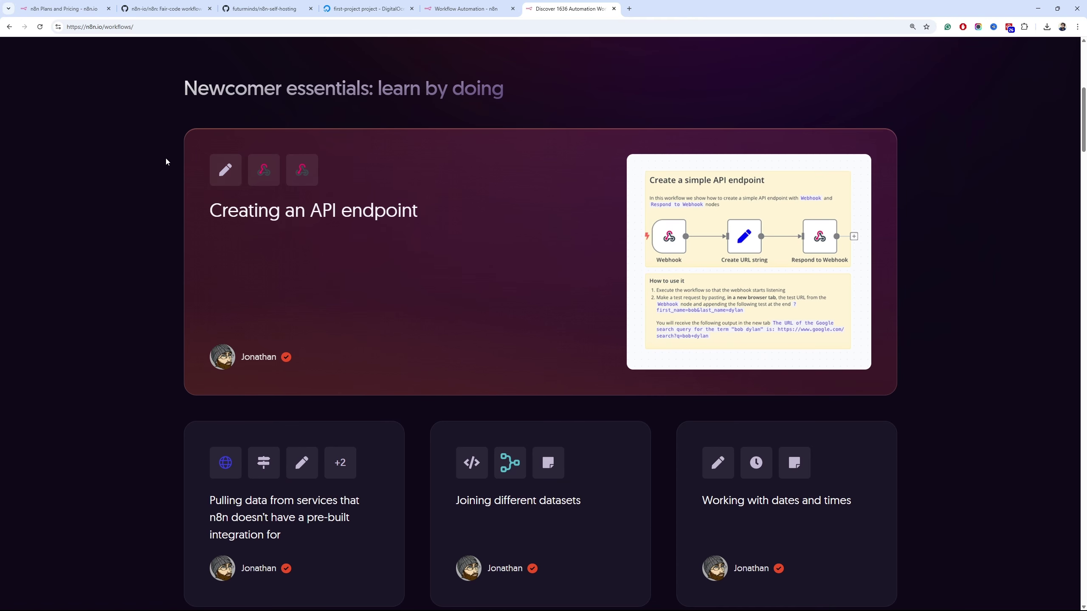
scroll(166, 161, up, 8)
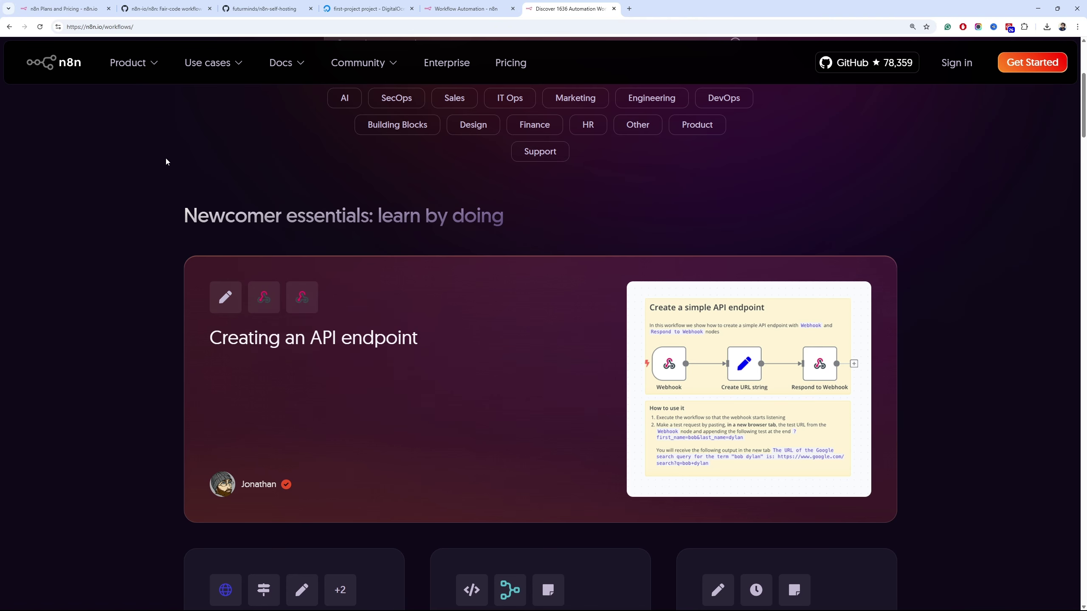
scroll(166, 161, down, 6)
scroll(211, 303, down, 2)
scroll(211, 303, down, 6)
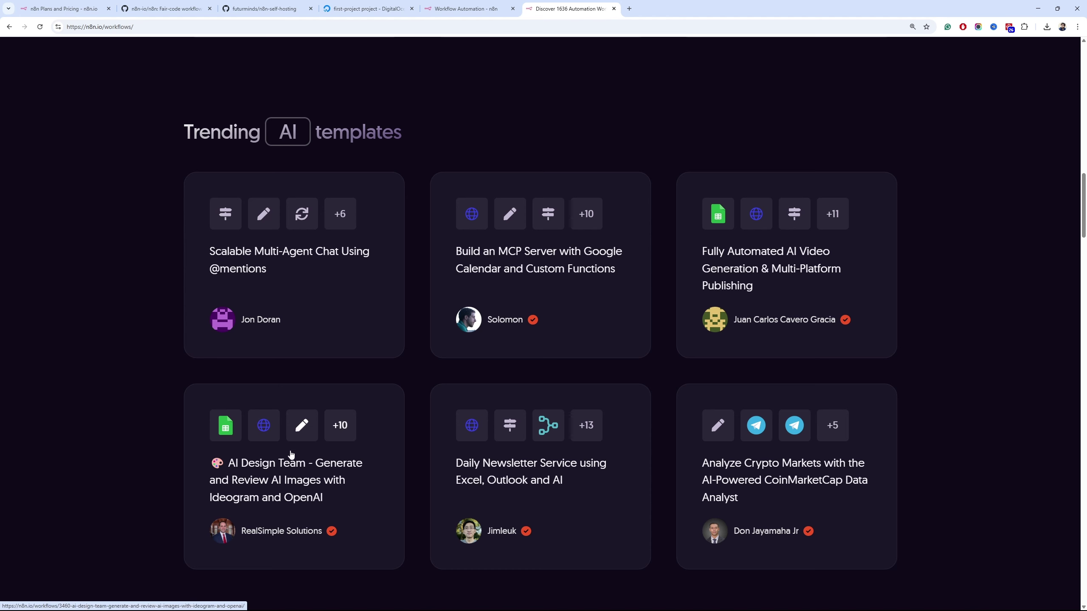
scroll(580, 252, down, 6)
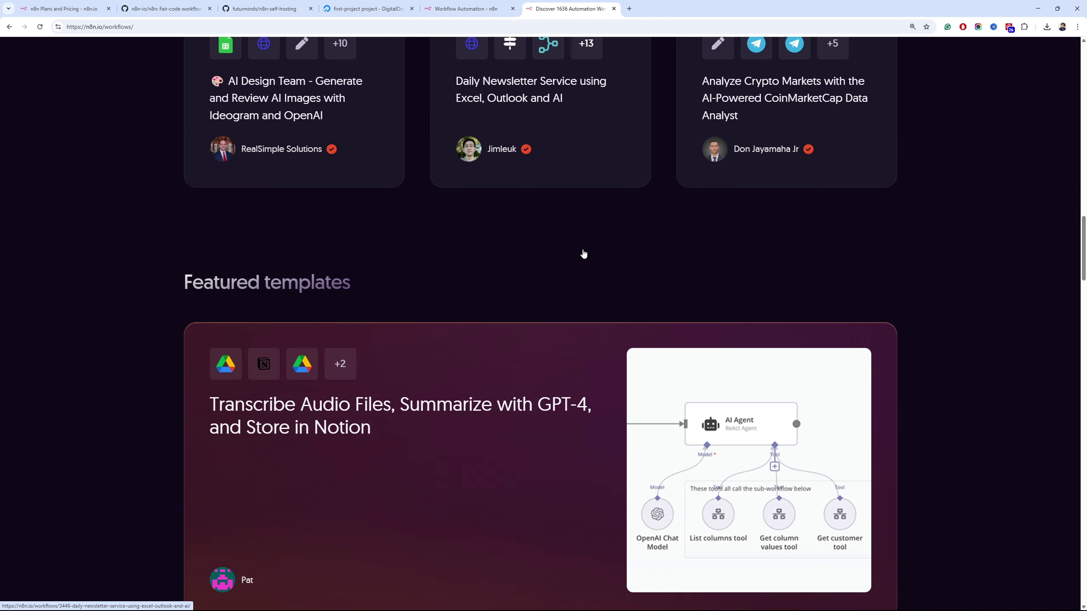
scroll(564, 244, down, 2)
scroll(347, 307, down, 8)
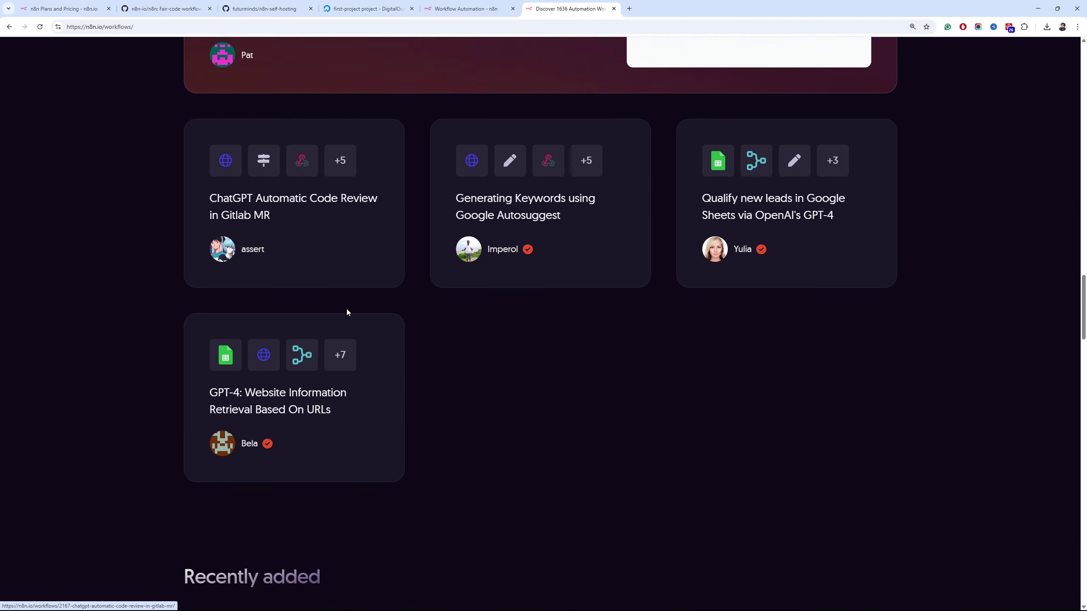
scroll(343, 308, up, 3)
scroll(384, 308, up, 20)
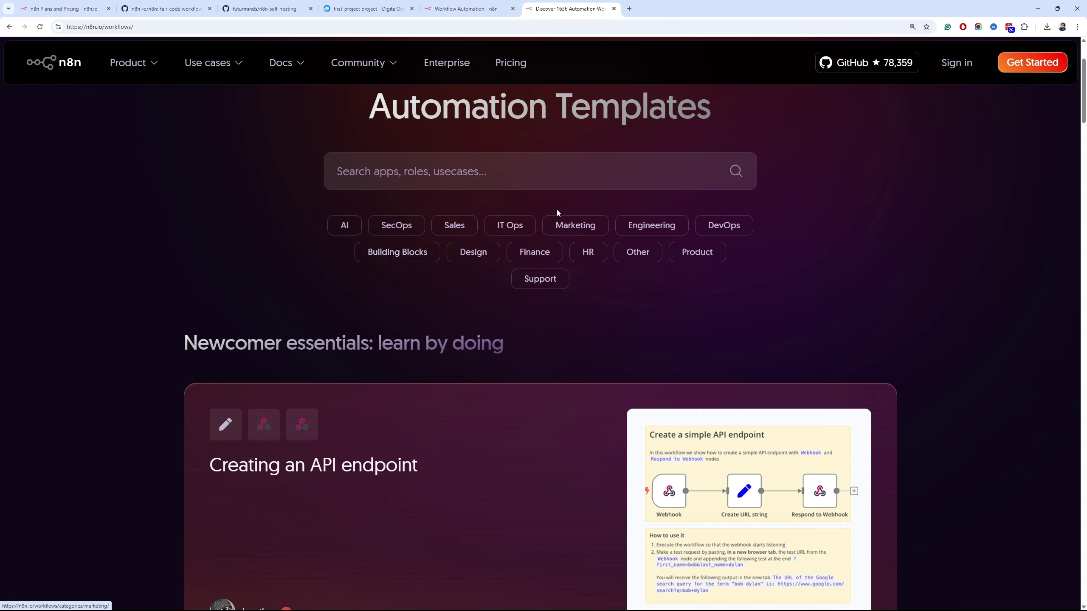
click(585, 225)
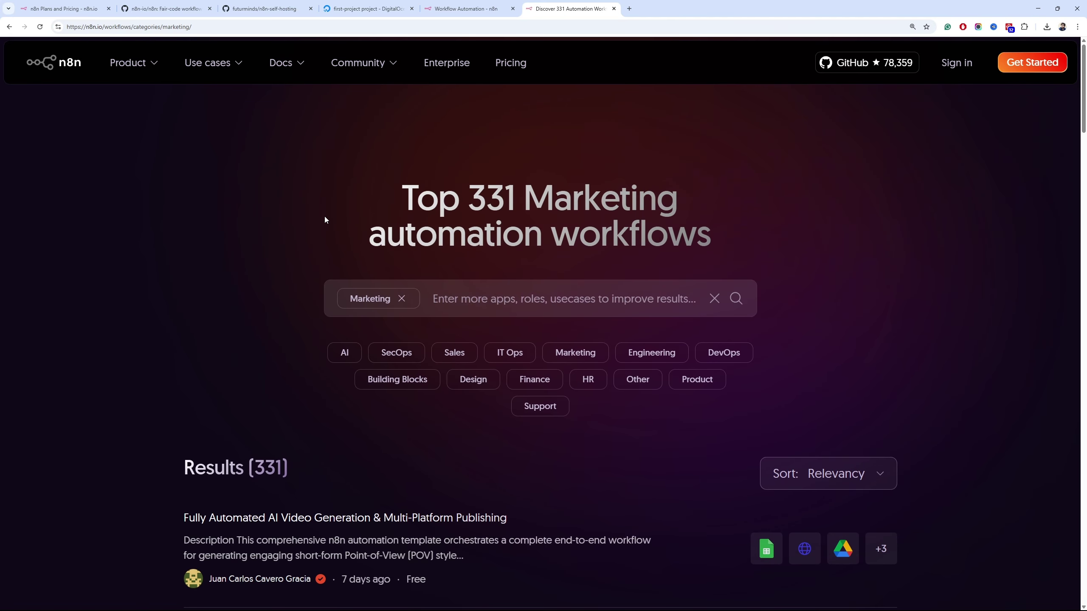
scroll(323, 214, down, 8)
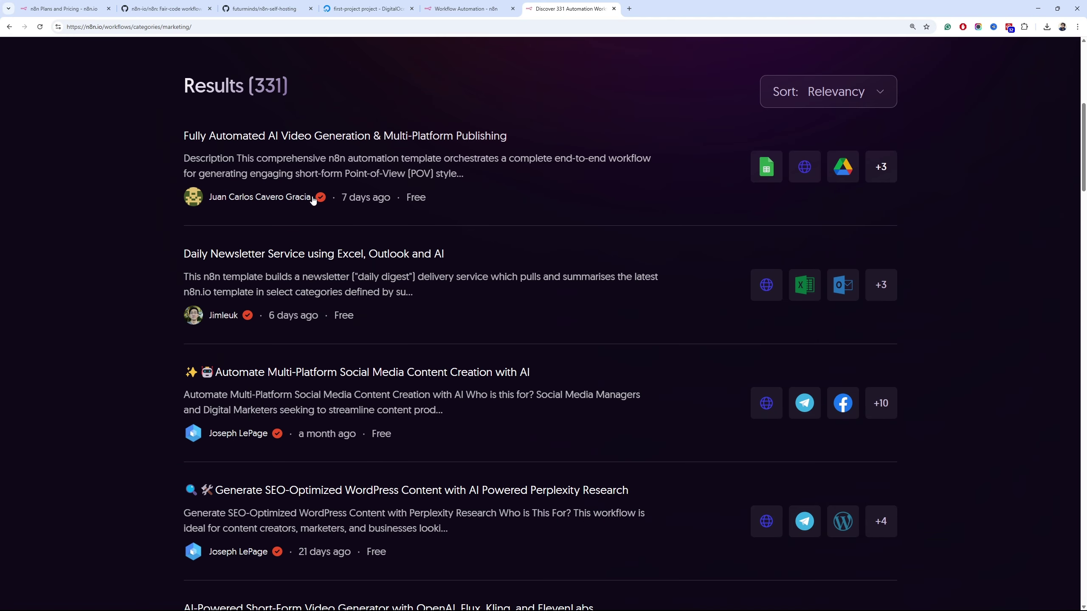
Open the Fully Automated AI Video Generation & Multi-Platform Publishing template page
click(322, 138)
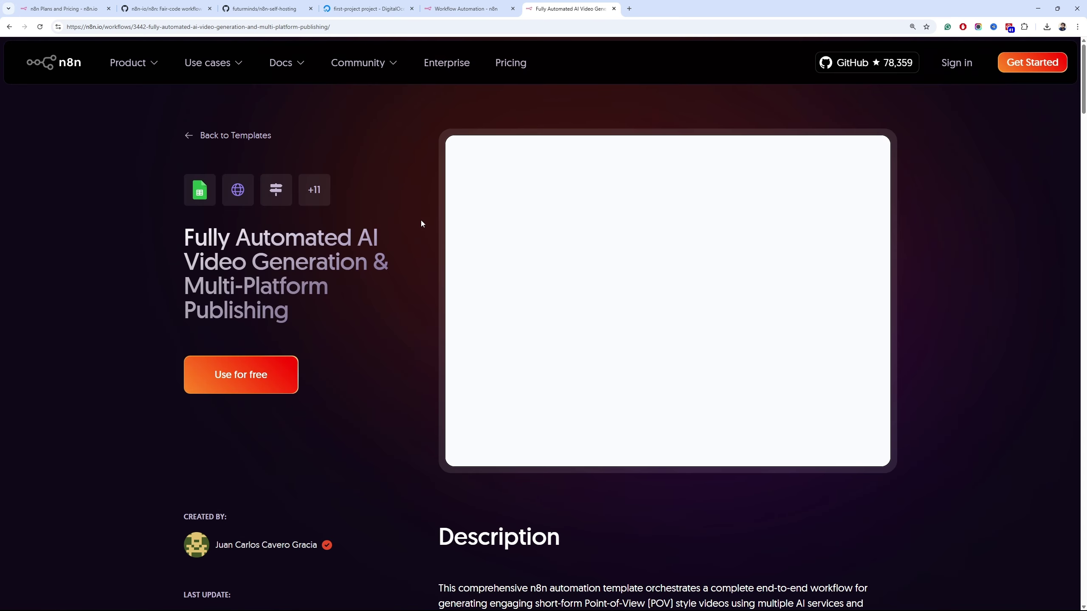
scroll(422, 220, down, 5)
scroll(422, 220, up, 5)
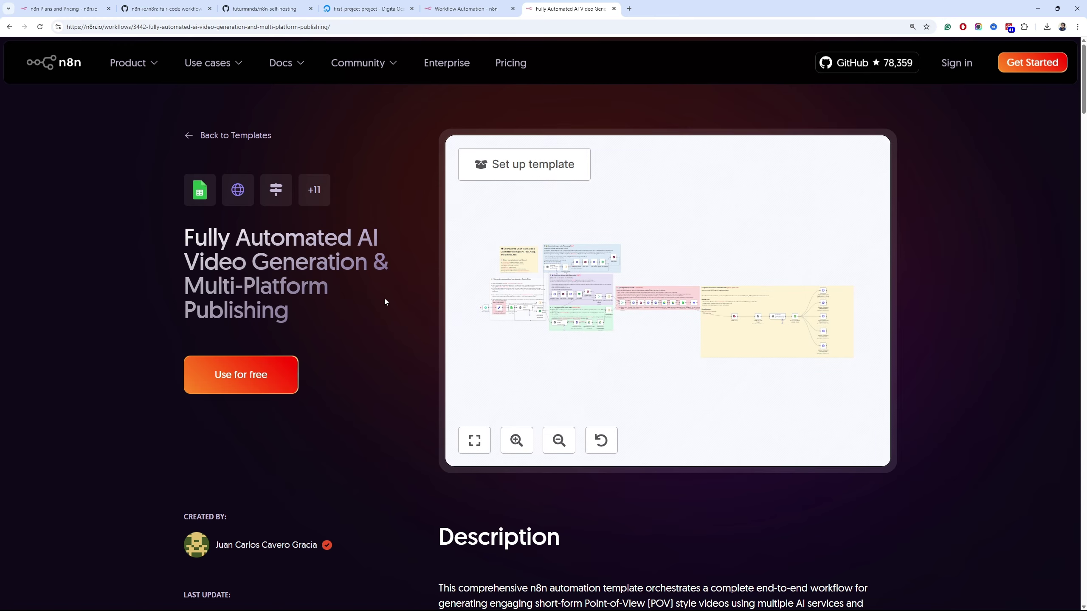
scroll(384, 299, down, 5)
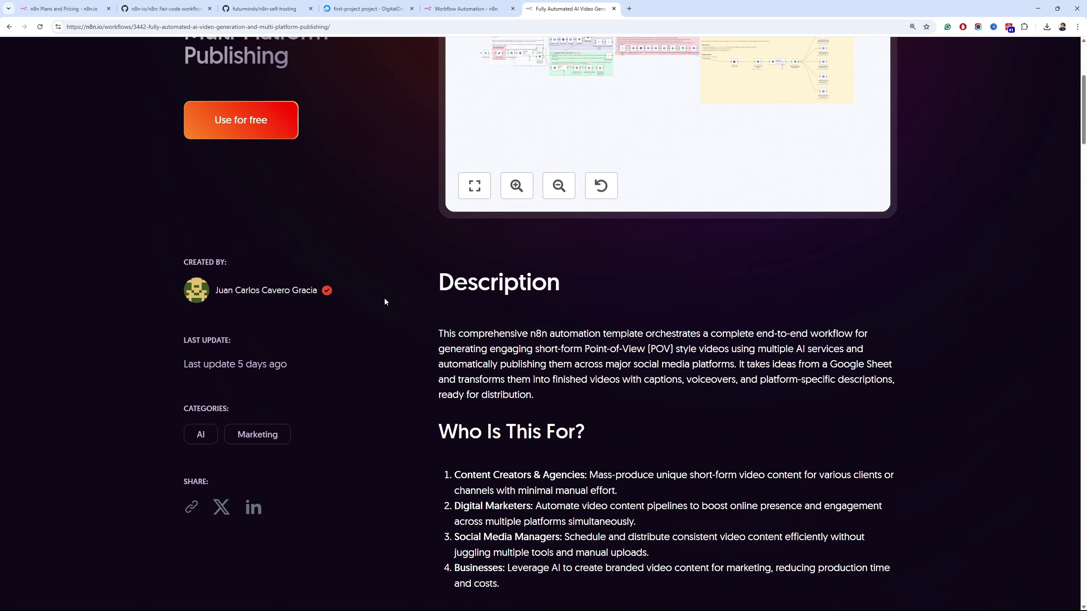
Copy the template's JSON to the clipboard and return to the n8n editor tab
click(250, 124)
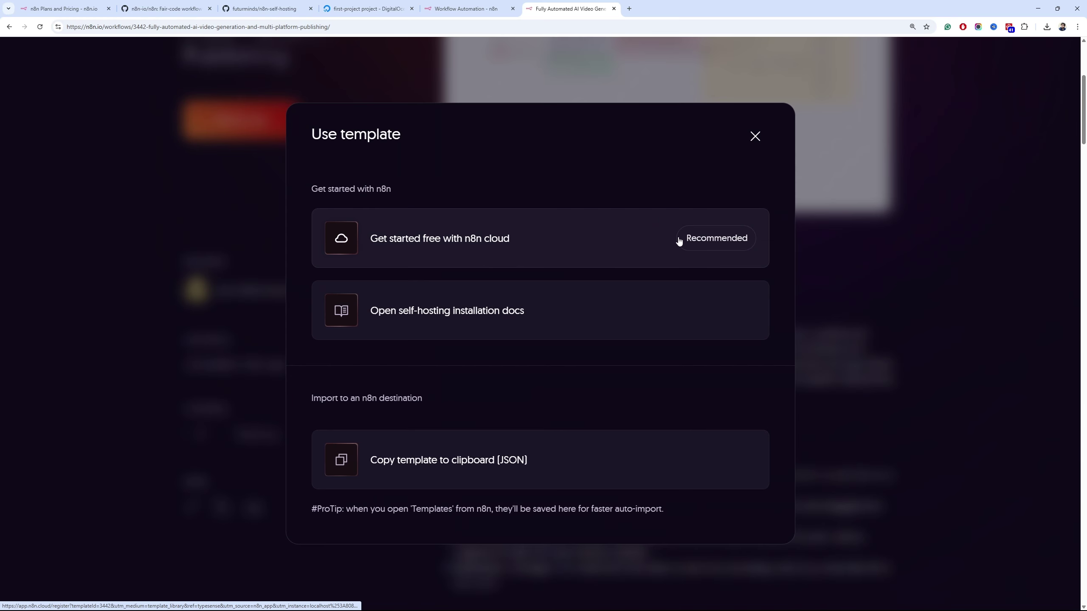
click(534, 315)
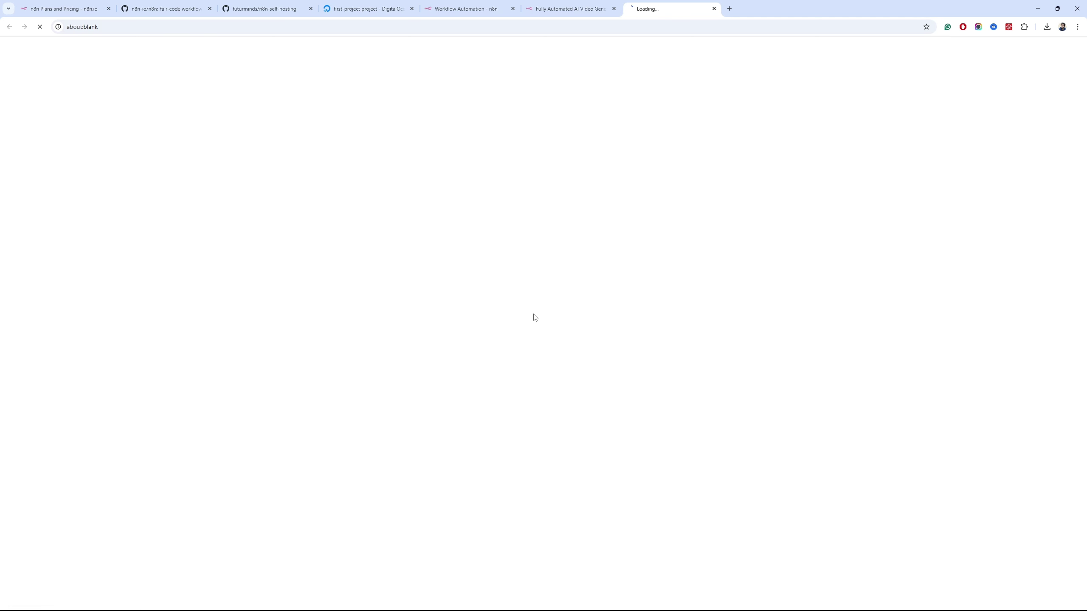
click(715, 9)
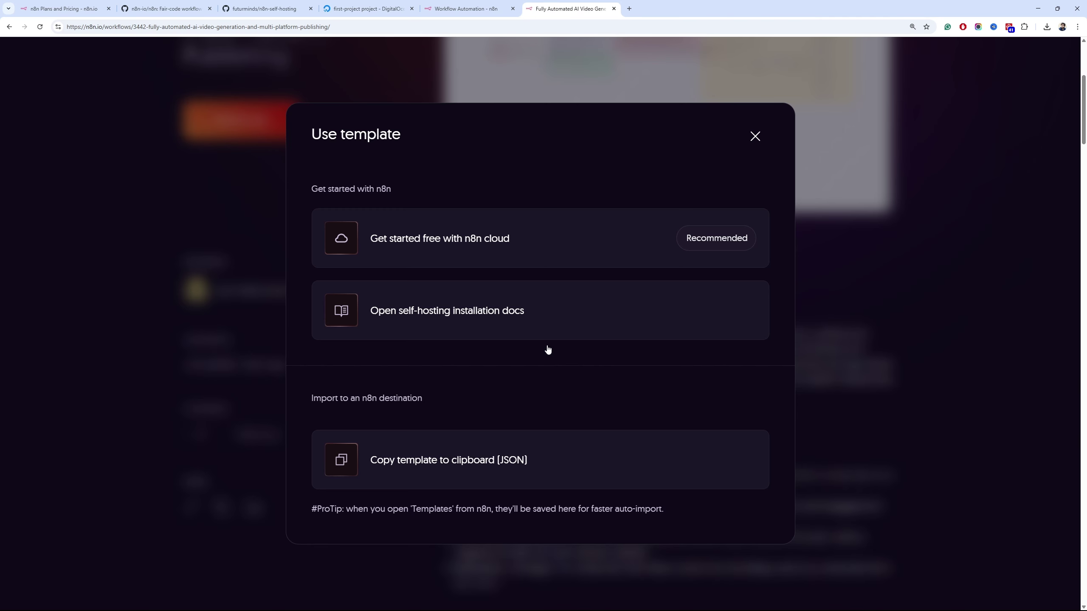
click(467, 472)
click(756, 137)
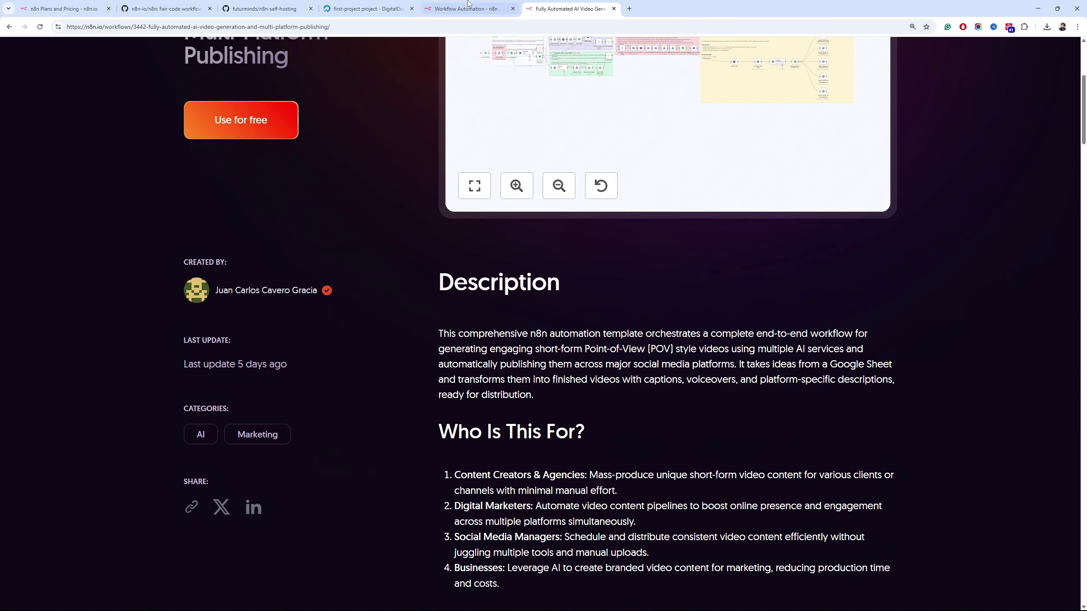
click(366, 9)
click(467, 9)
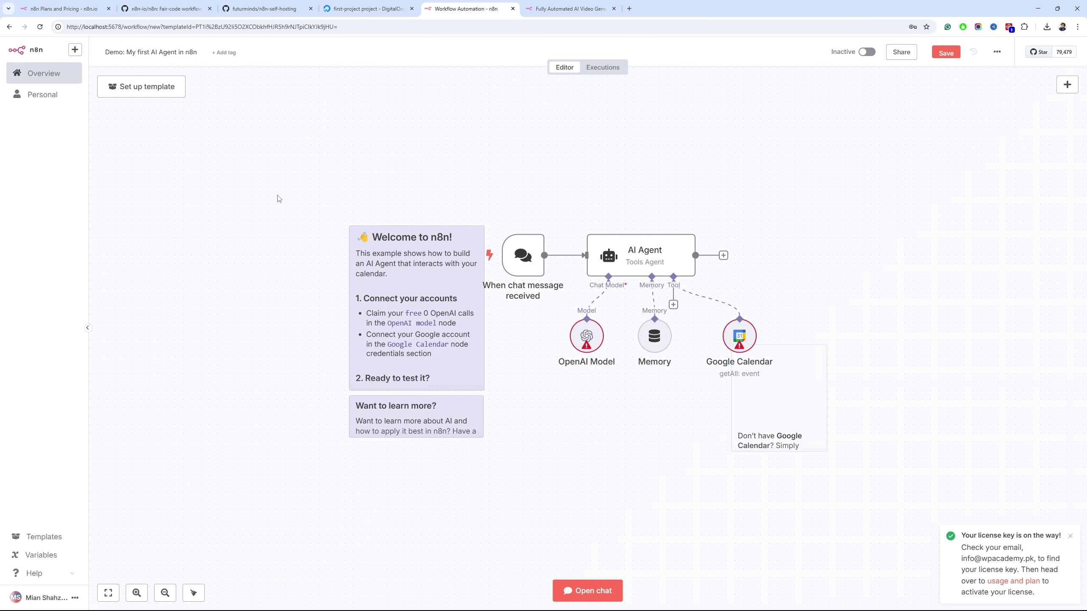
Save the demo workflow and create a new blank workflow
click(45, 73)
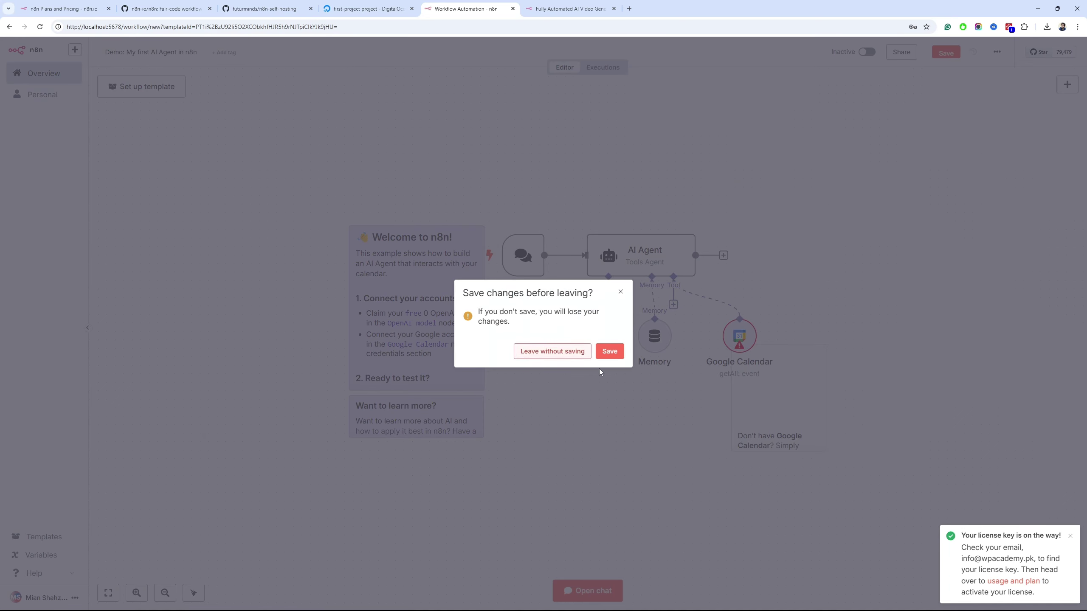
click(610, 351)
click(788, 54)
Paste the copied AI-Powered Short-Form Video Generator template onto the empty canvas
right_click(472, 240)
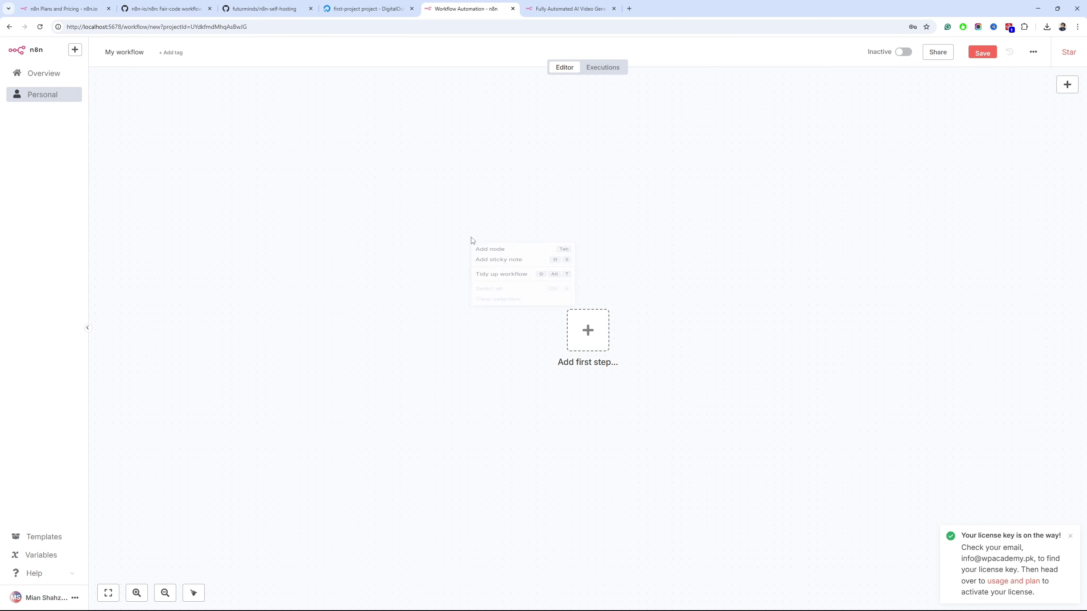
click(411, 287)
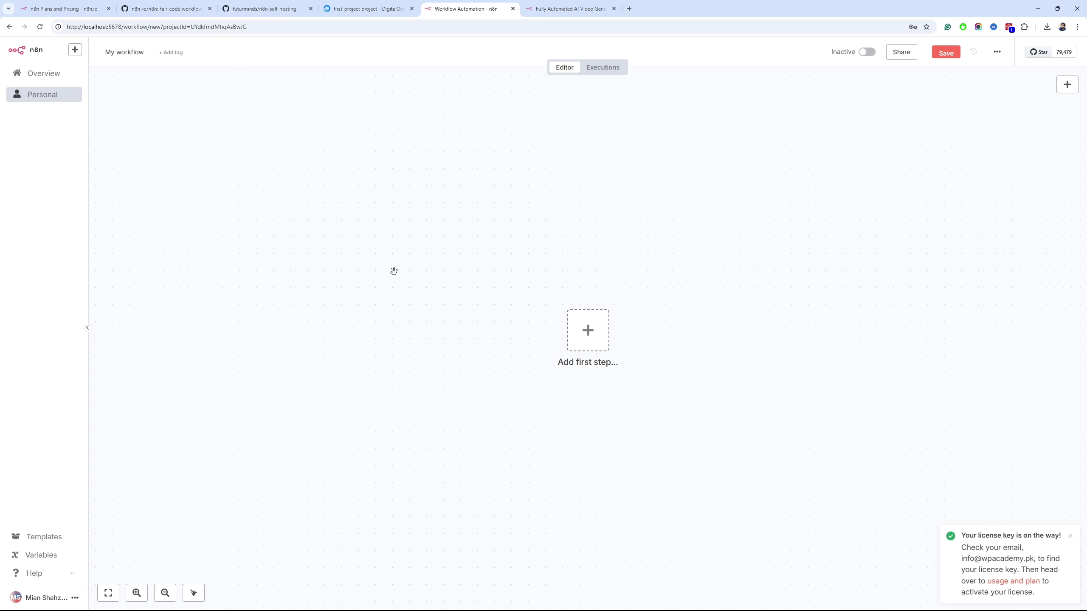
key(ctrl+v)
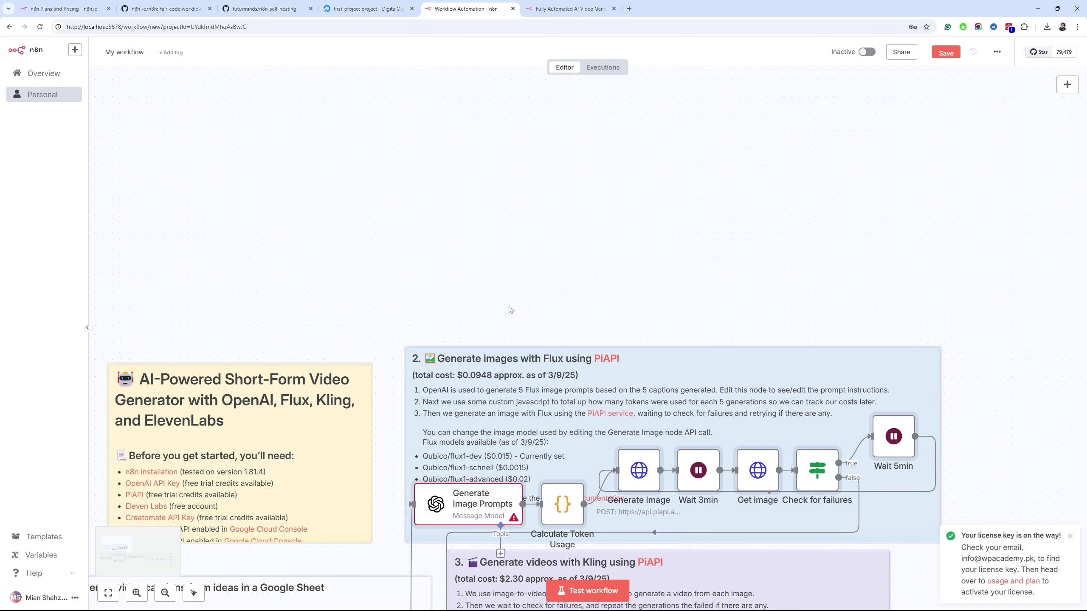
scroll(510, 309, down, 5)
scroll(411, 214, down, 3)
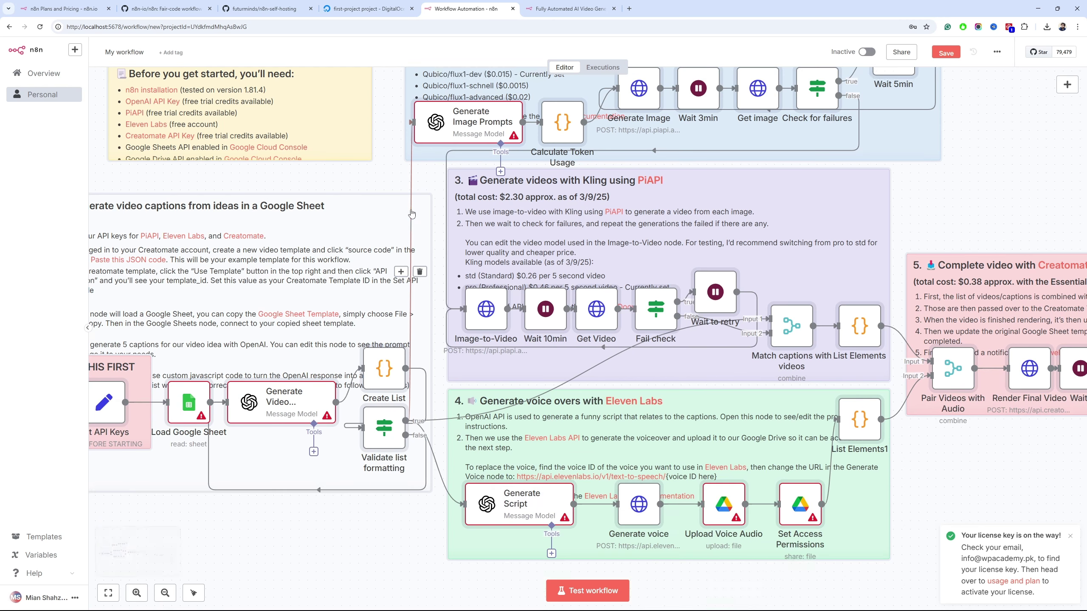
key(ctrl+minus)
key(ctrl+minus)
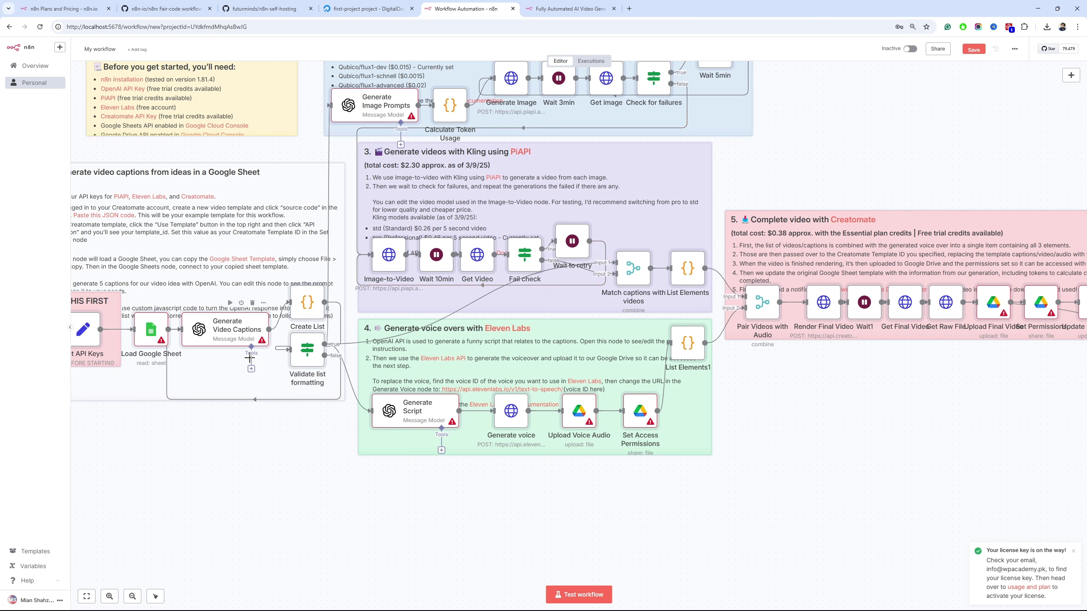
double_click(248, 333)
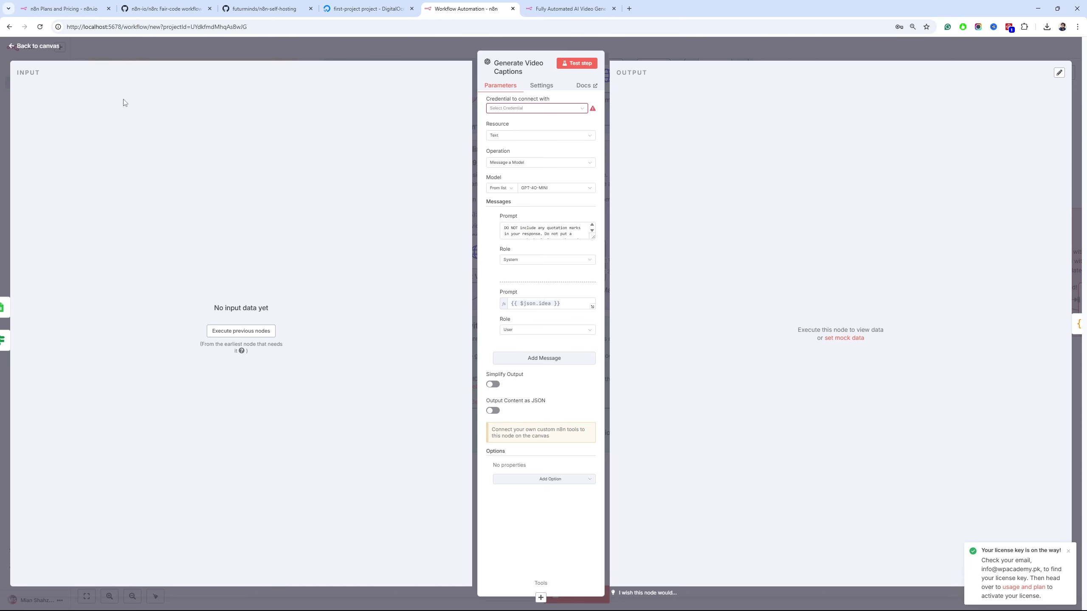
click(38, 46)
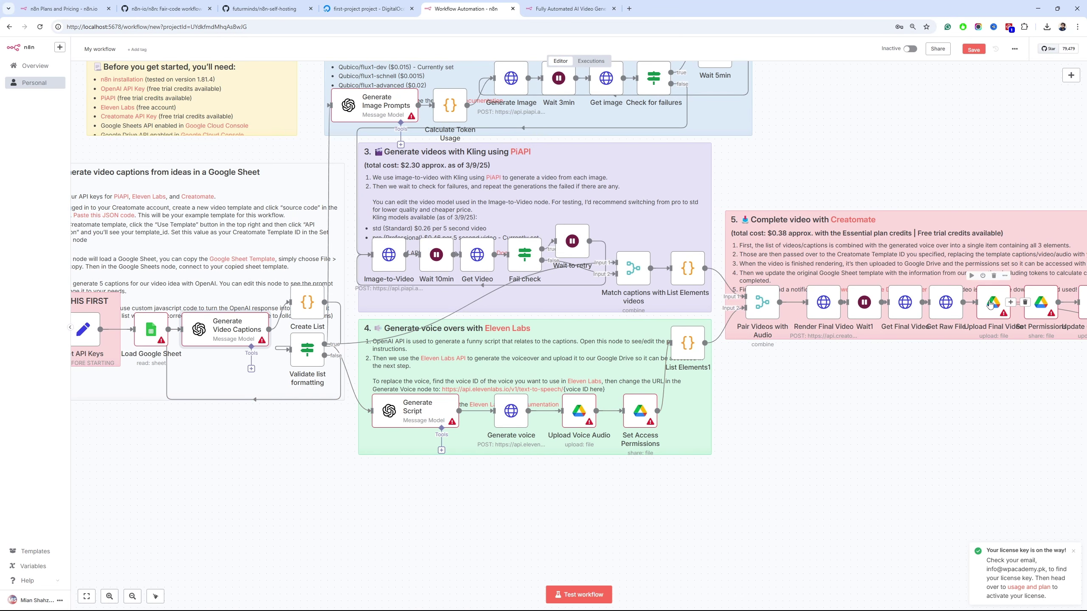
scroll(452, 266, up, 3)
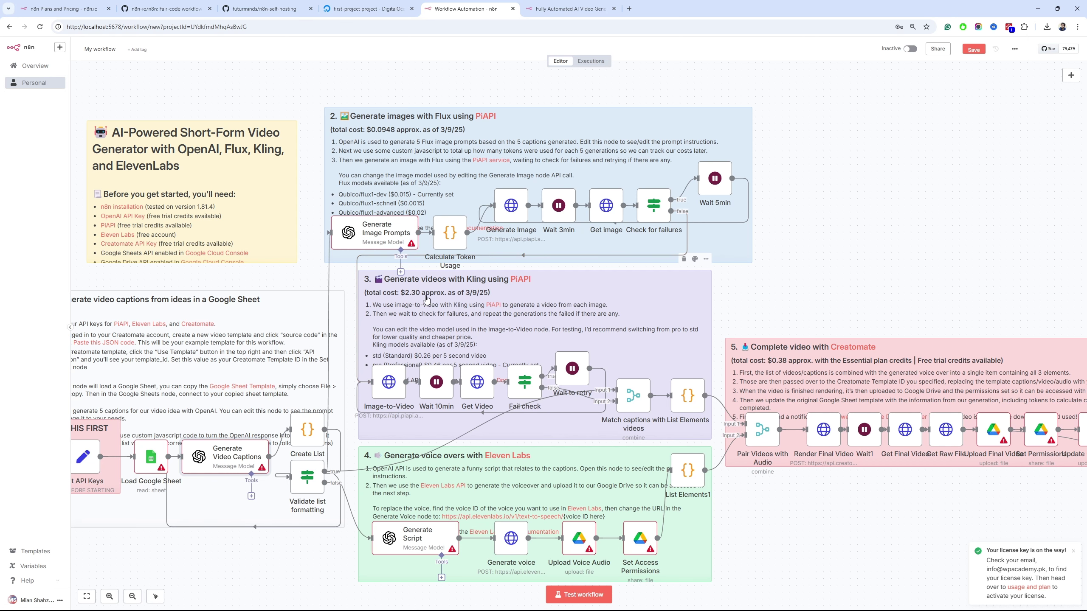
scroll(427, 299, down, 3)
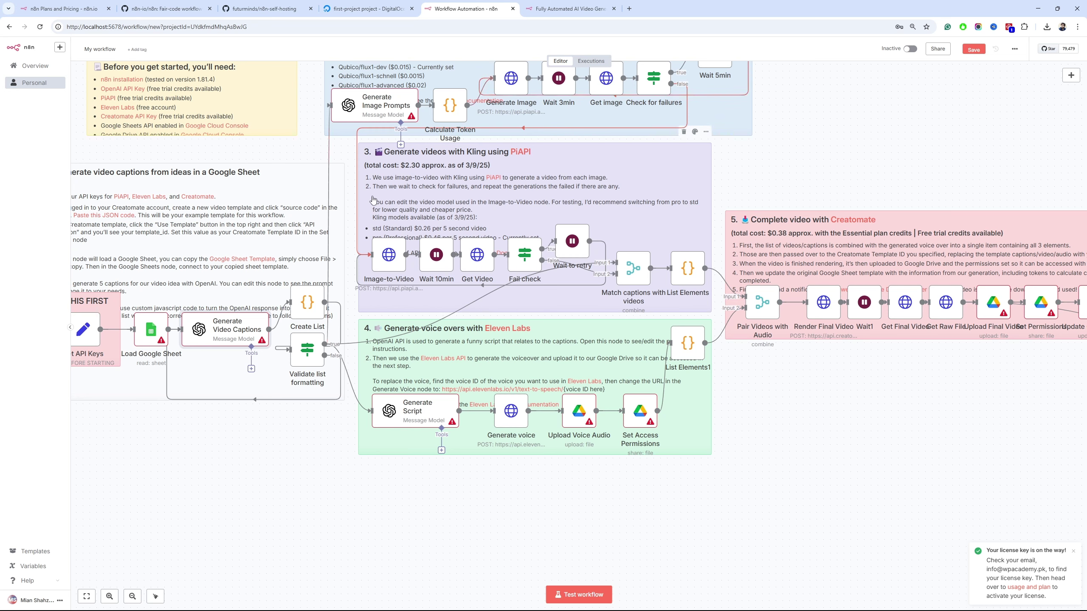
mouse_move(356, 214)
mouse_move(328, 173)
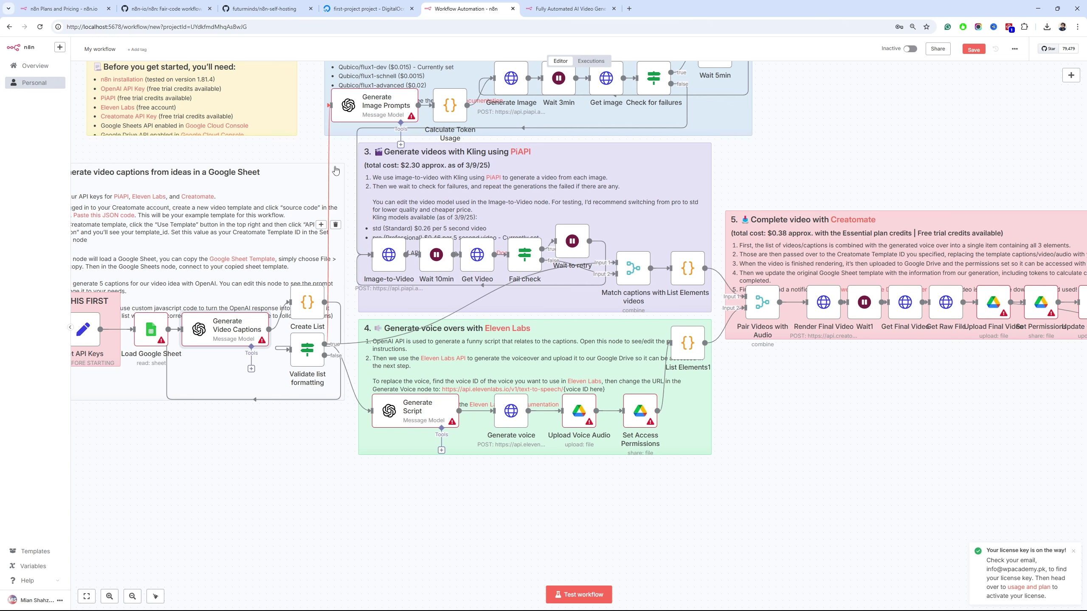
scroll(335, 170, up, 3)
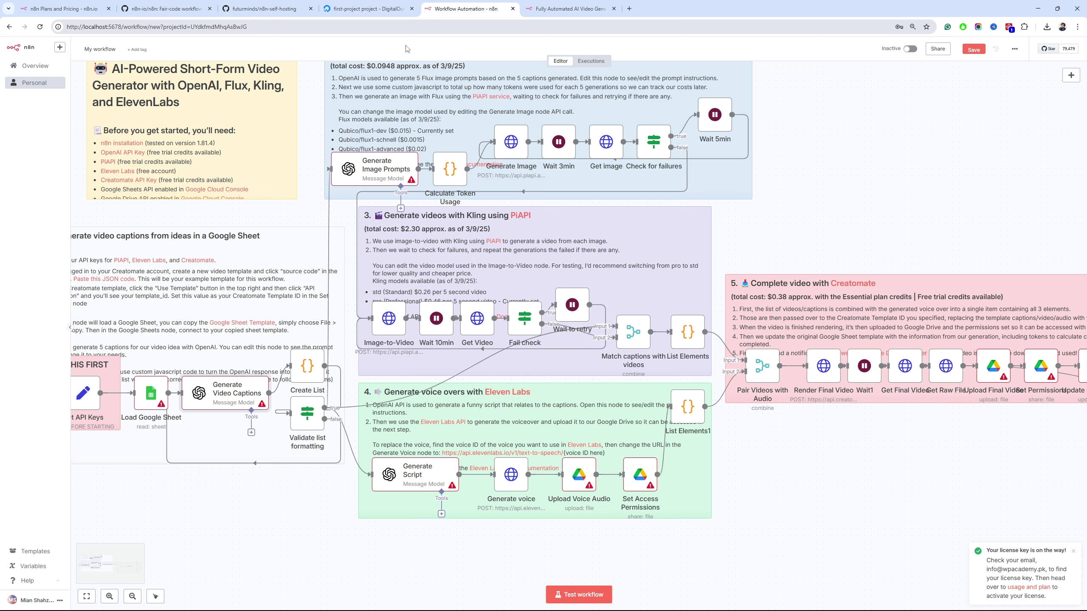
click(368, 9)
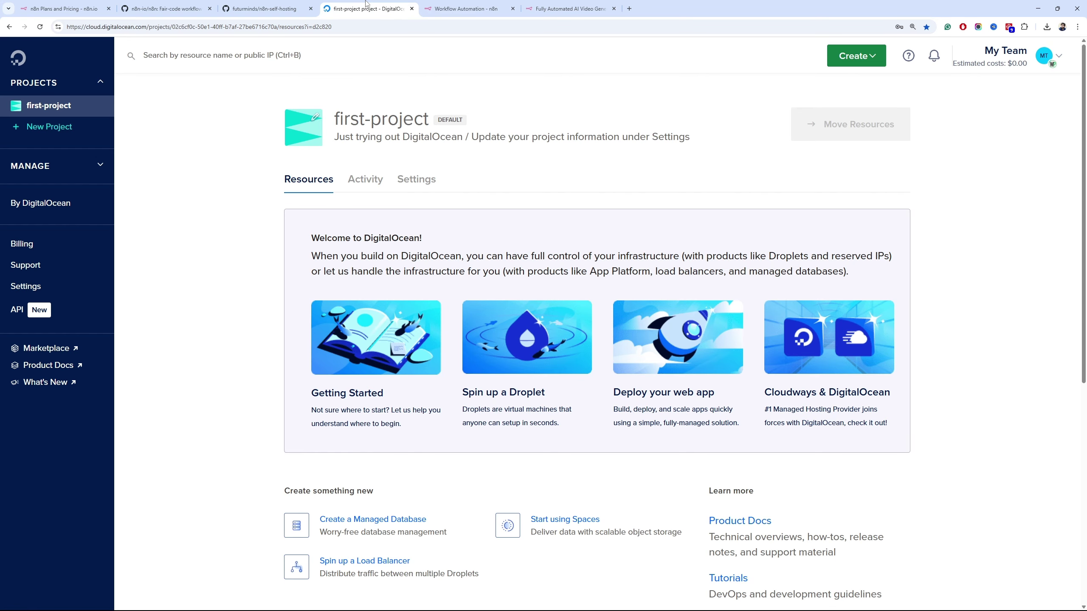
click(459, 4)
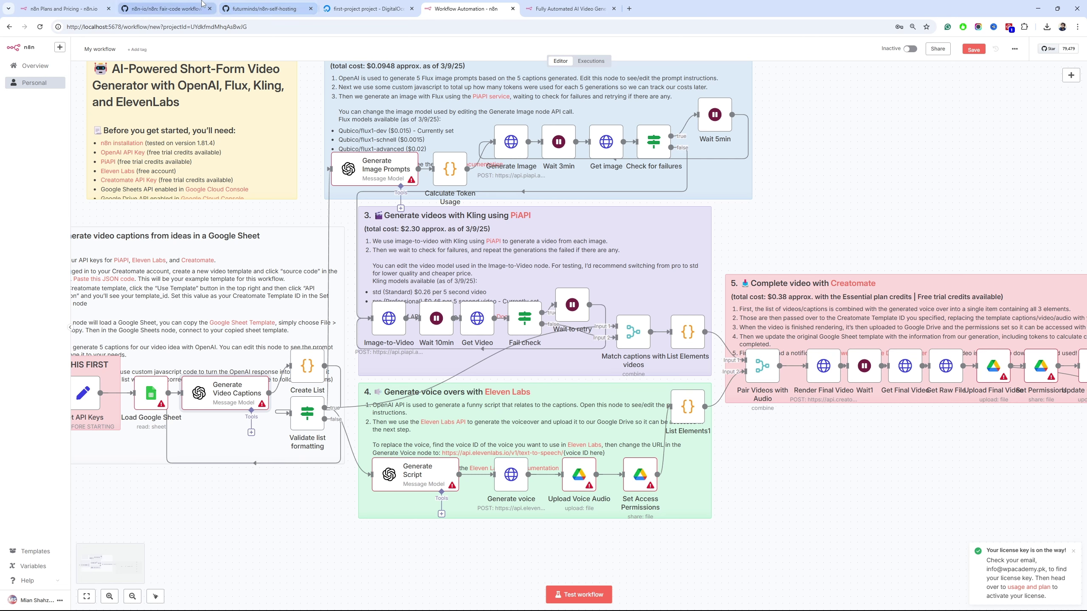
Switch to the futurminds/n8n-self-hosting repository and scroll through its SSL self-hosting README
click(171, 9)
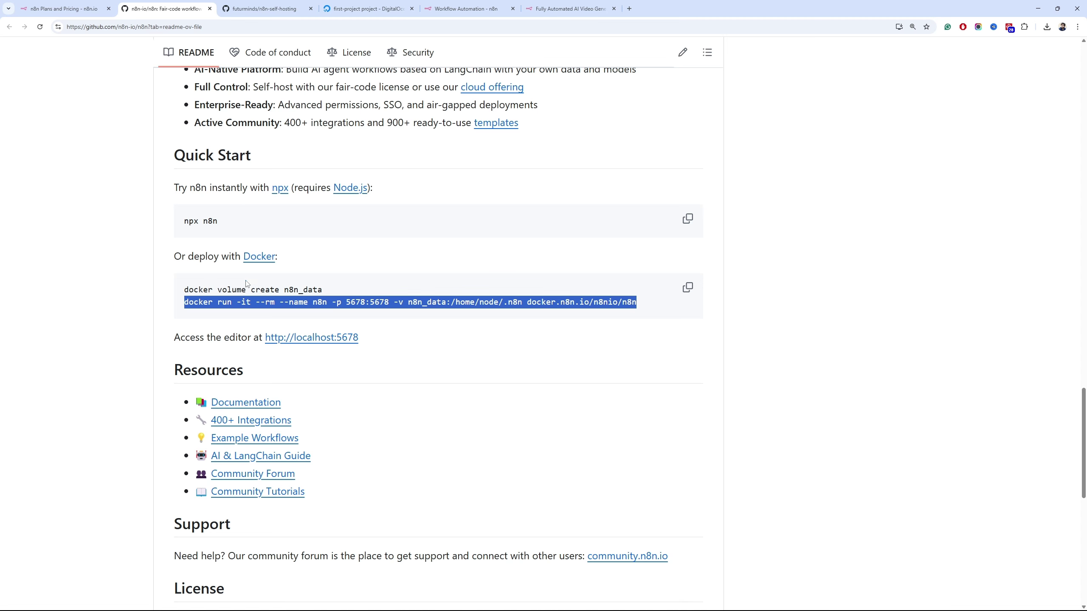
click(307, 8)
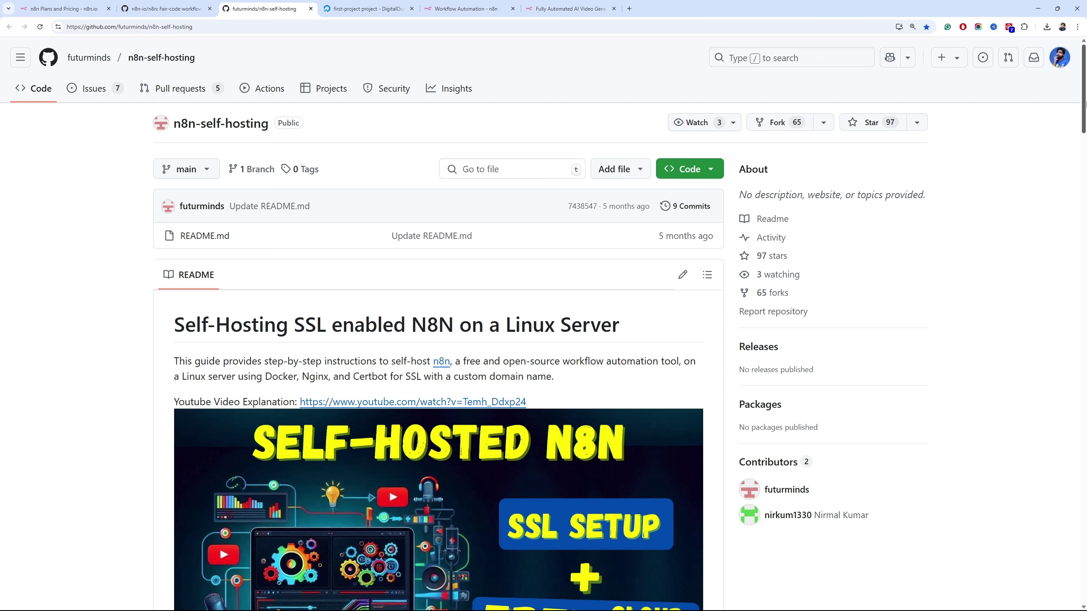
drag(1086, 105, 850, 198)
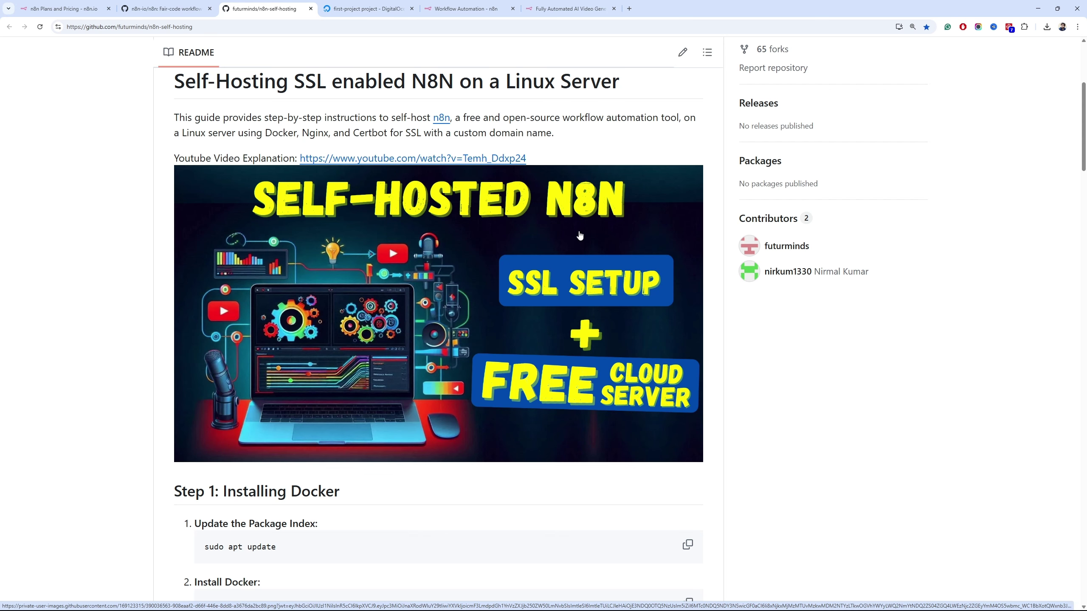
drag(1084, 116, 1085, 48)
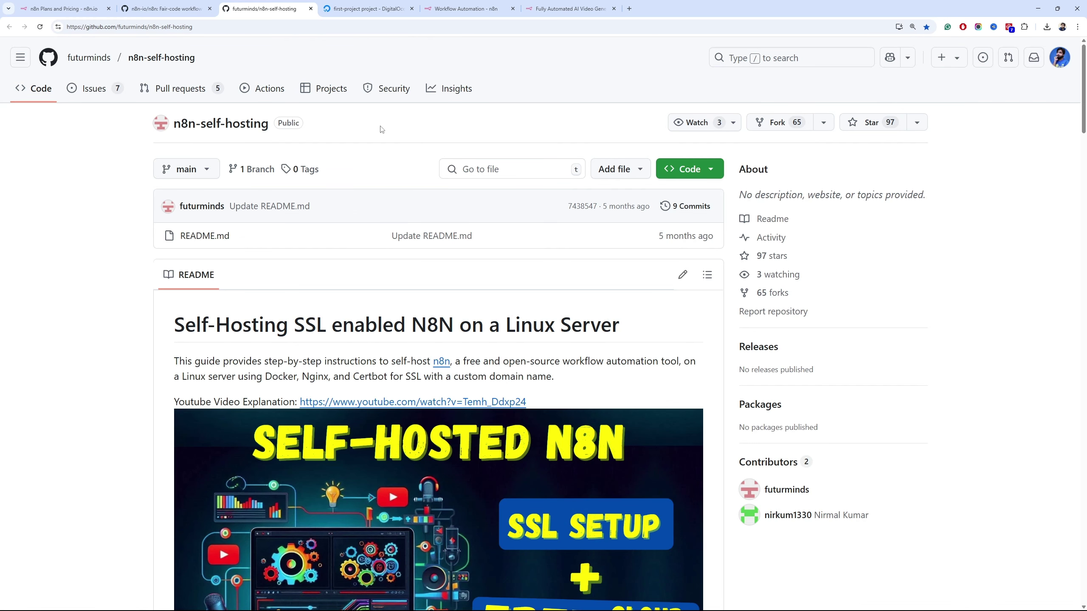
Switch to the DigitalOcean first-project dashboard tab
click(360, 6)
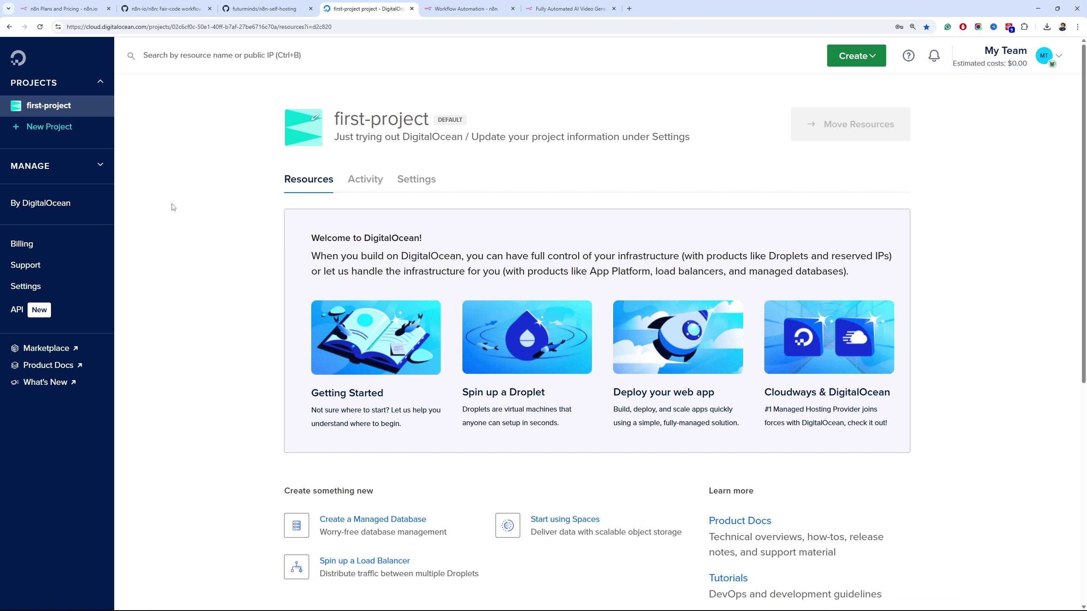
click(264, 9)
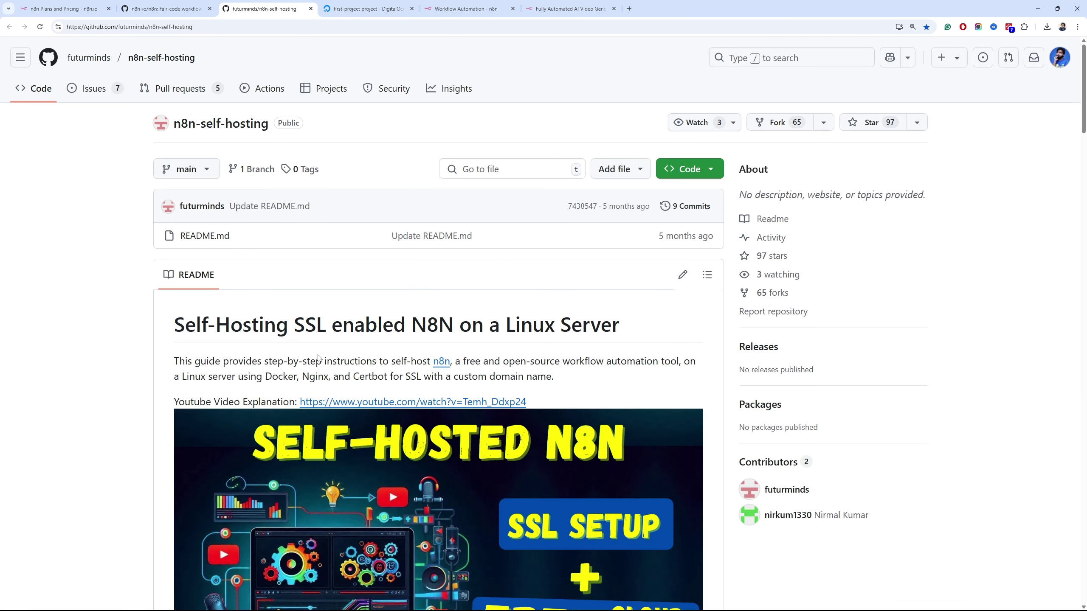
scroll(347, 356, down, 10)
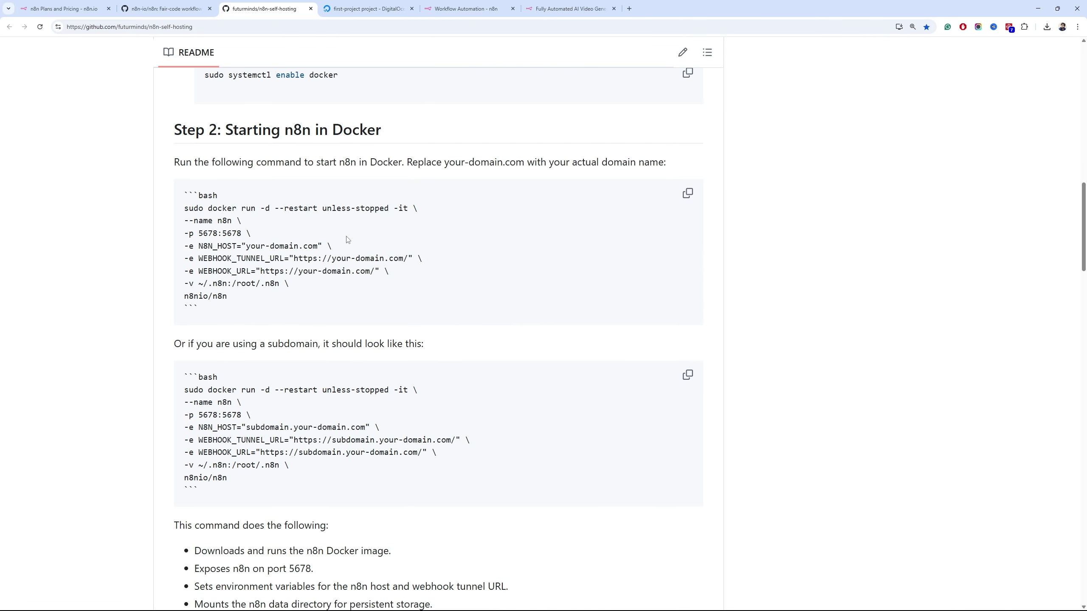
click(367, 8)
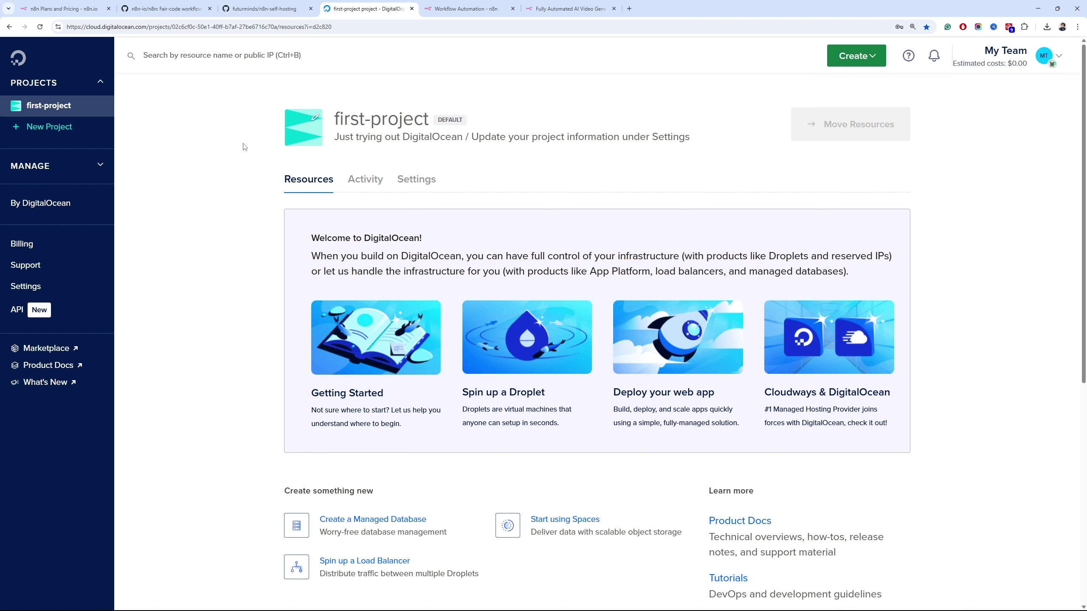
Start a new droplet via Create > Droplets and choose the Singapore SGP1 region
click(860, 55)
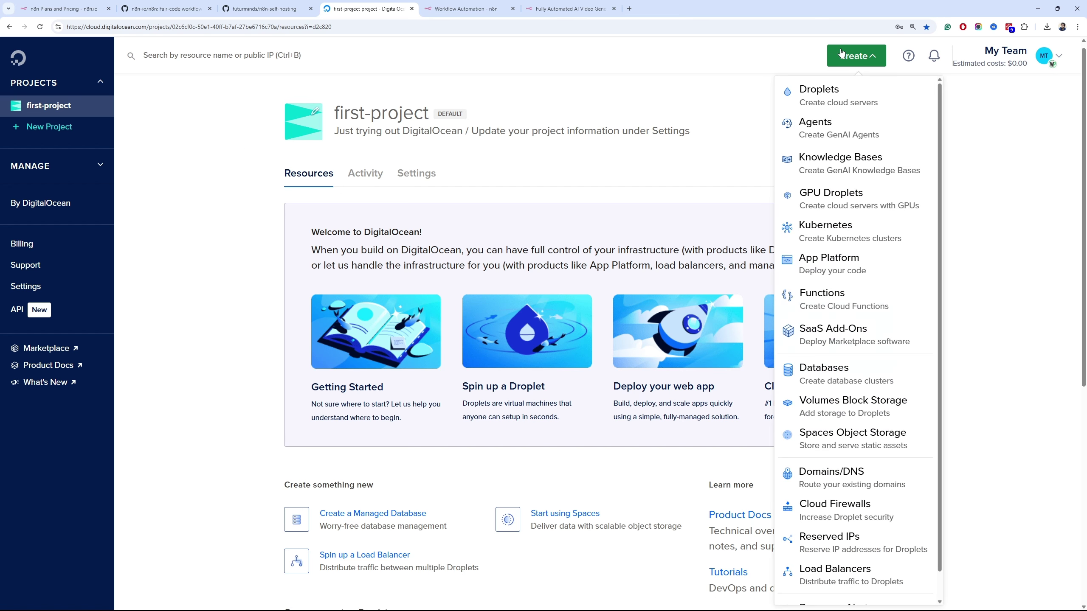
click(839, 91)
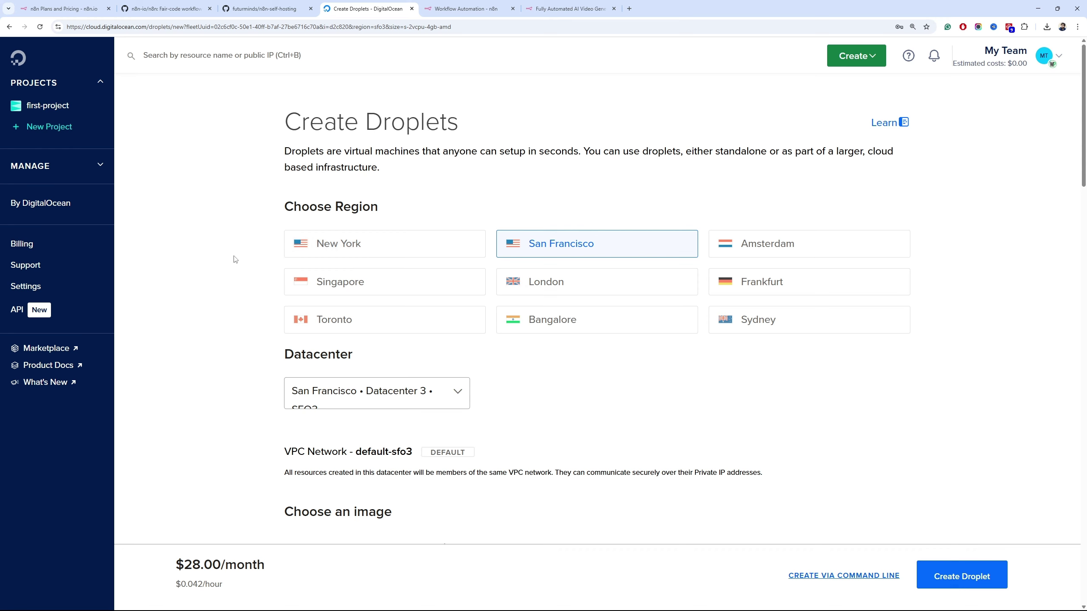
scroll(235, 259, down, 3)
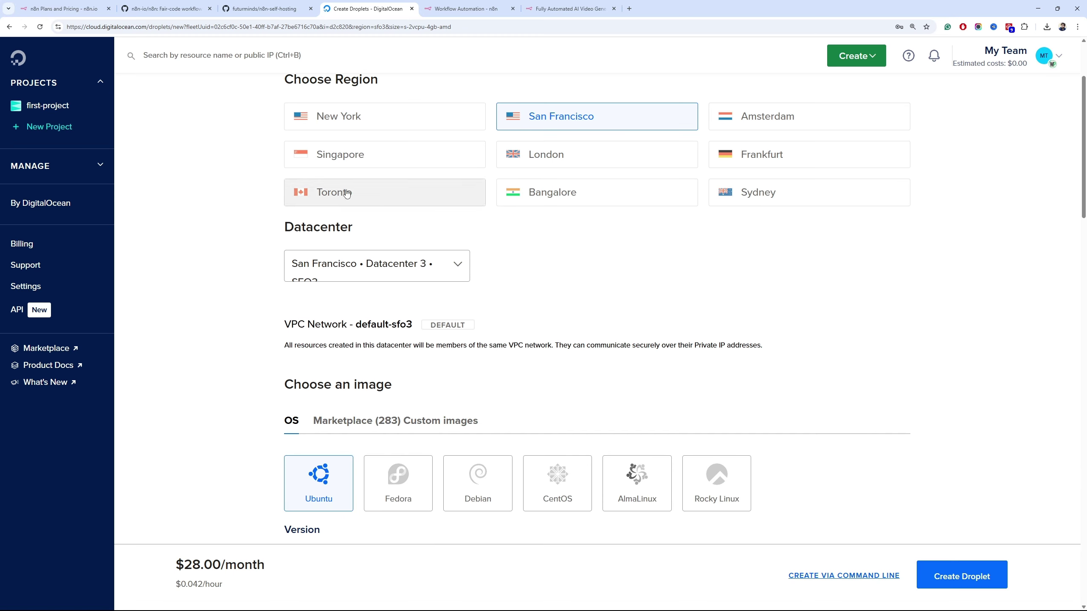
click(347, 160)
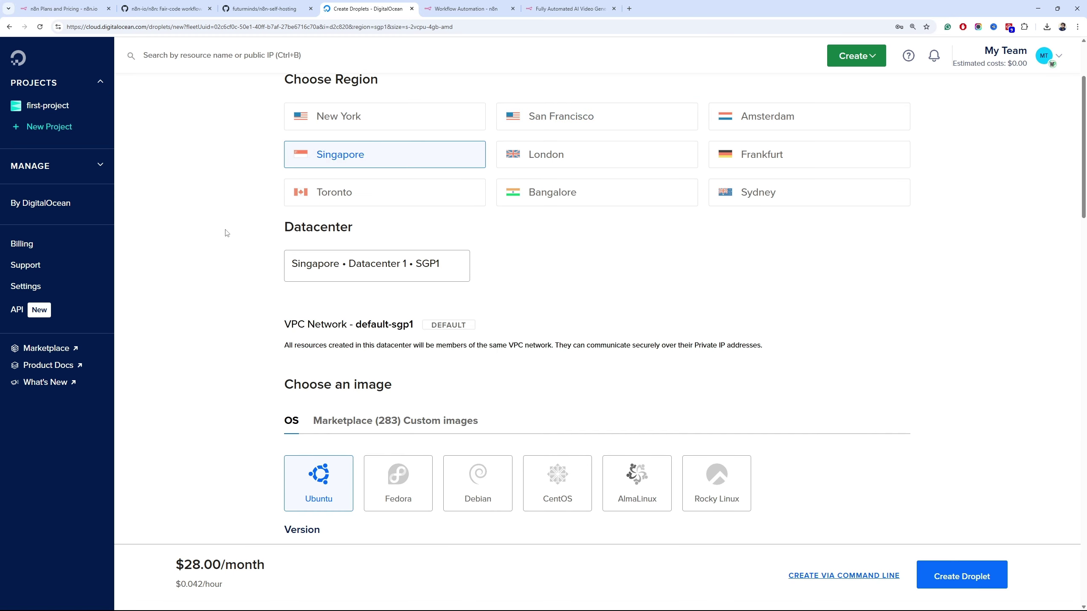
scroll(229, 232, down, 5)
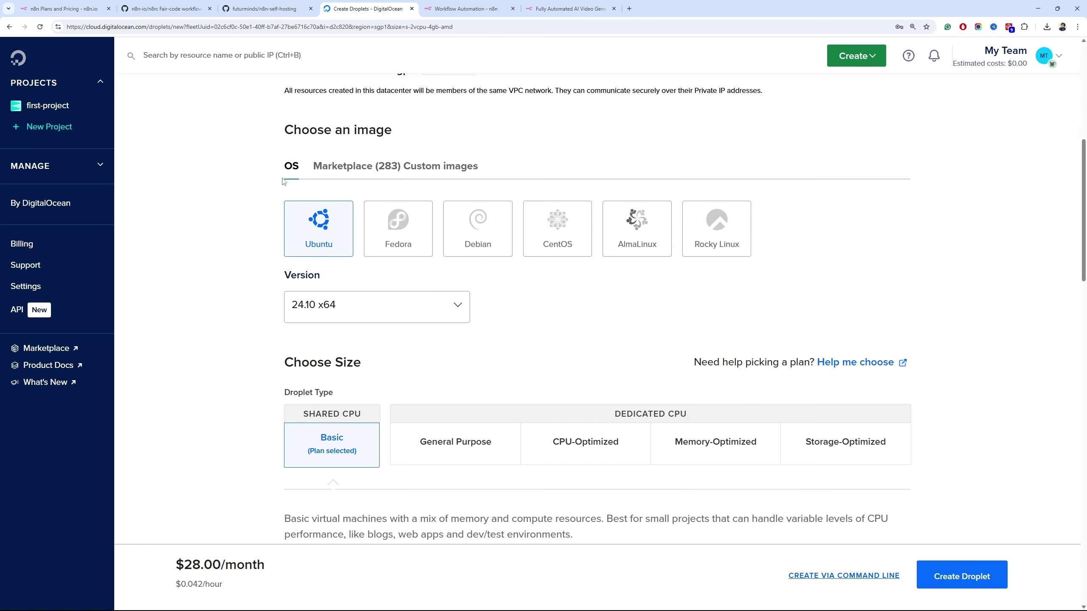
scroll(493, 243, up, 3)
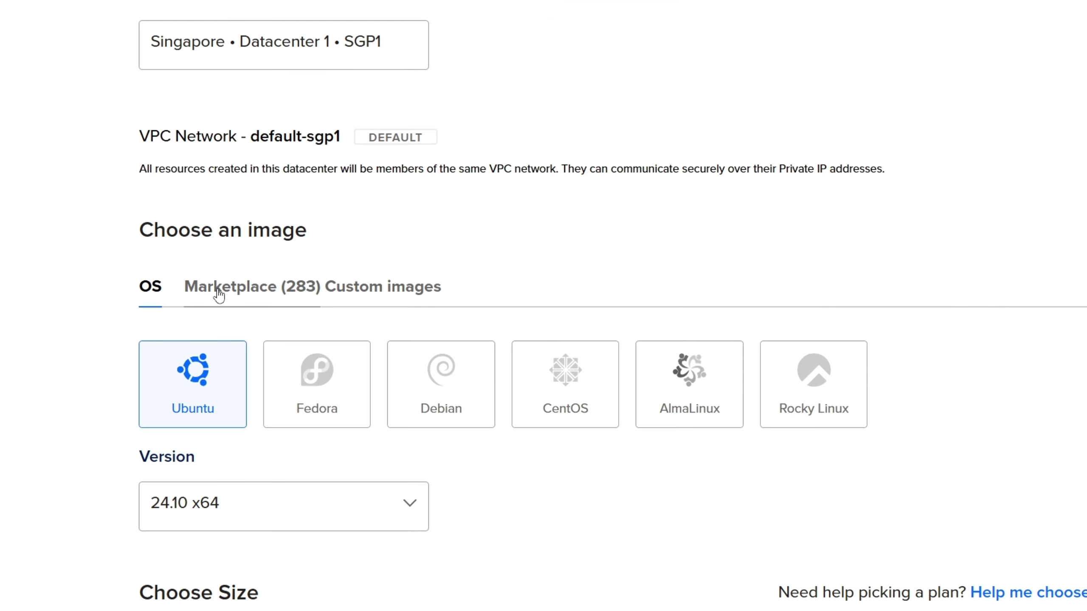
Search the Marketplace for 'n8n' and select the n8n 1.67.1 image
click(223, 295)
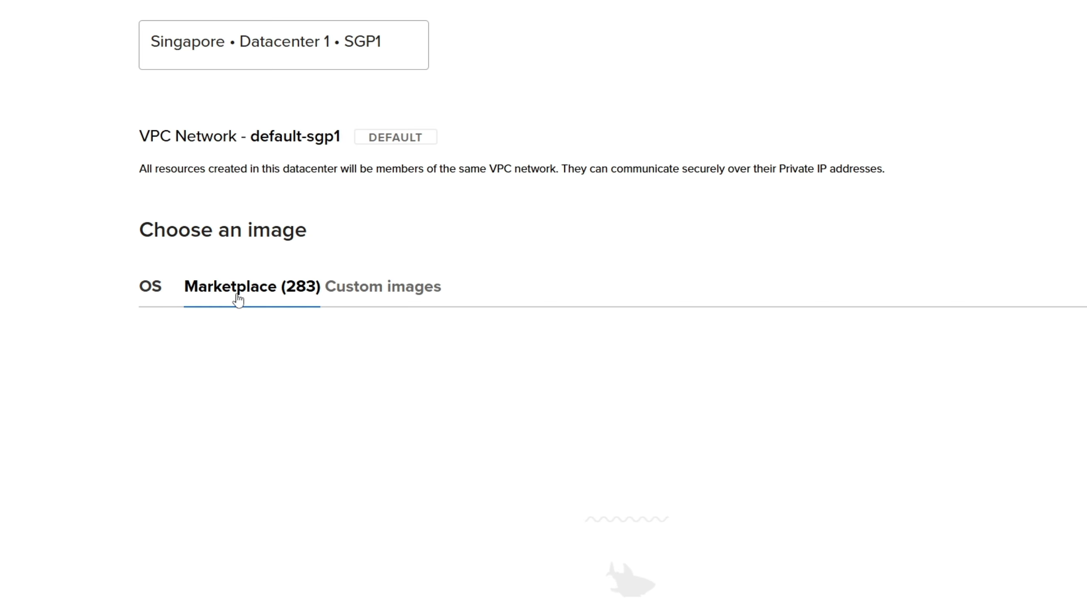
scroll(238, 301, down, 8)
scroll(238, 300, up, 4)
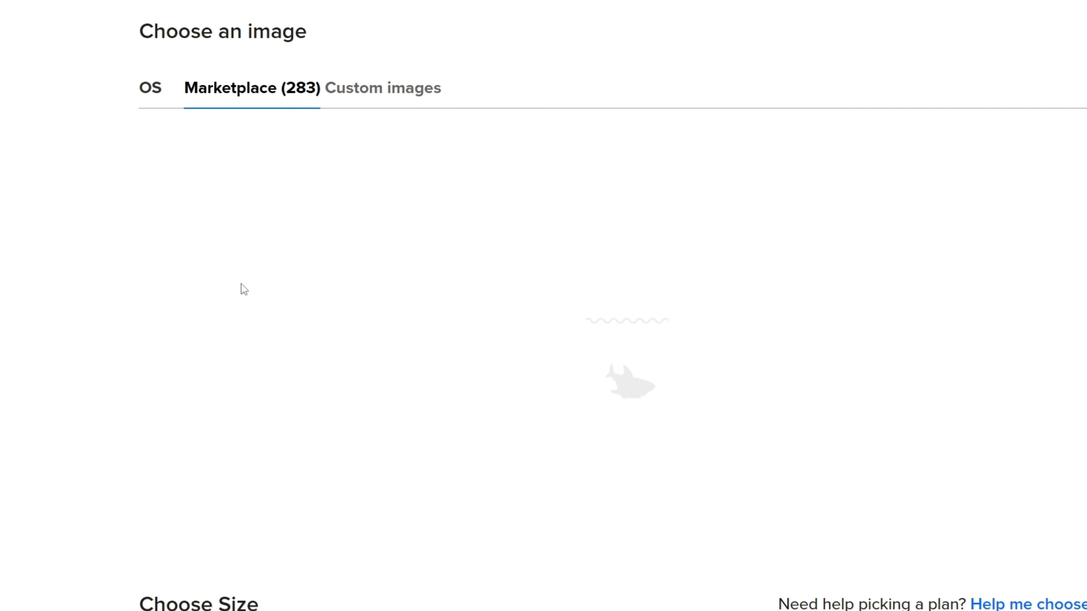
click(243, 183)
text(n)
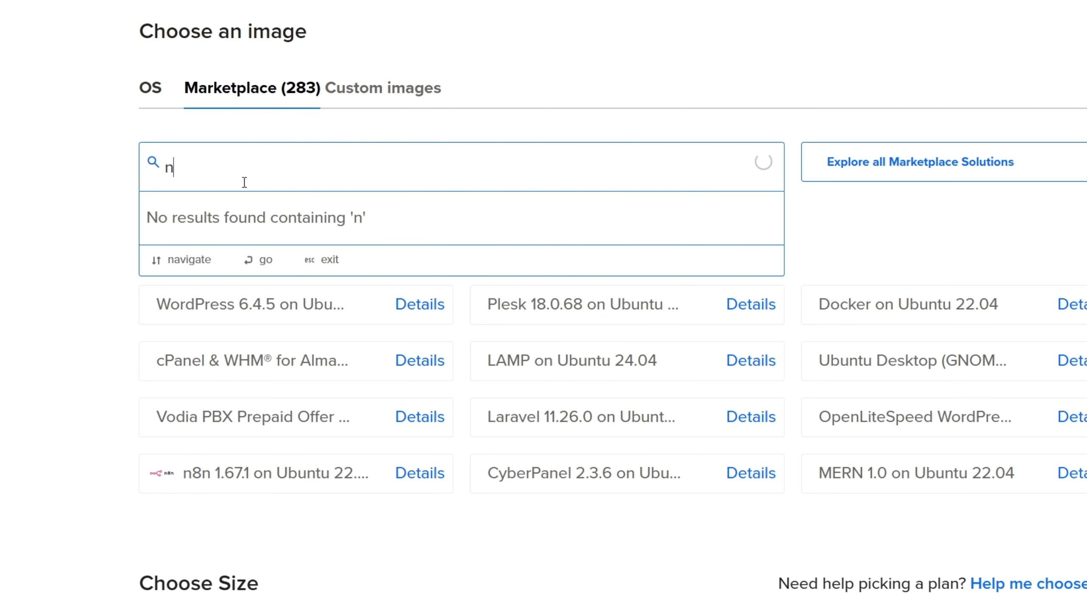
text(8n)
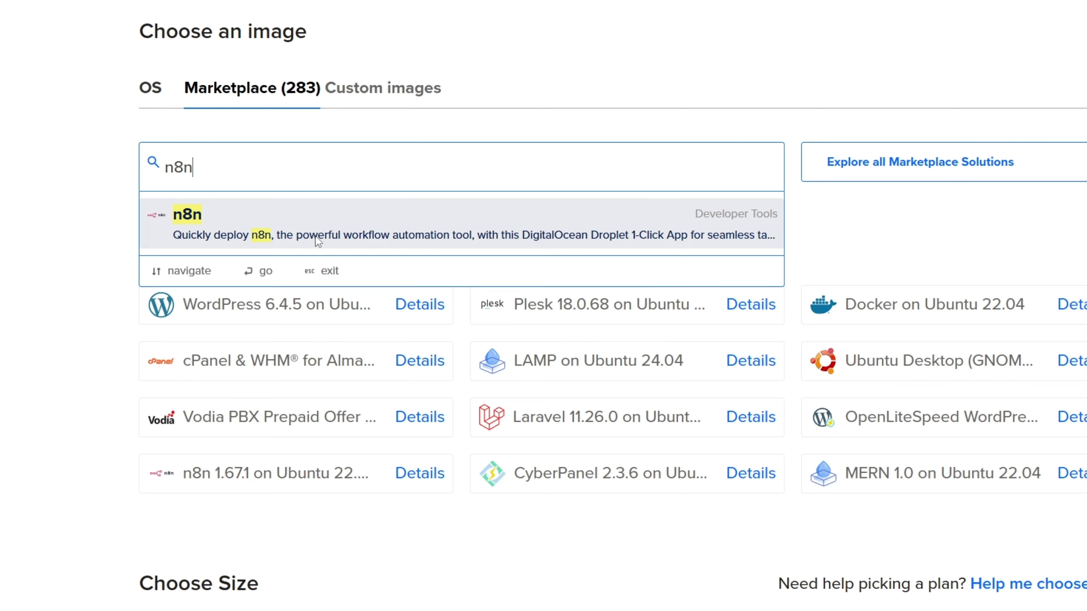
click(313, 235)
click(260, 167)
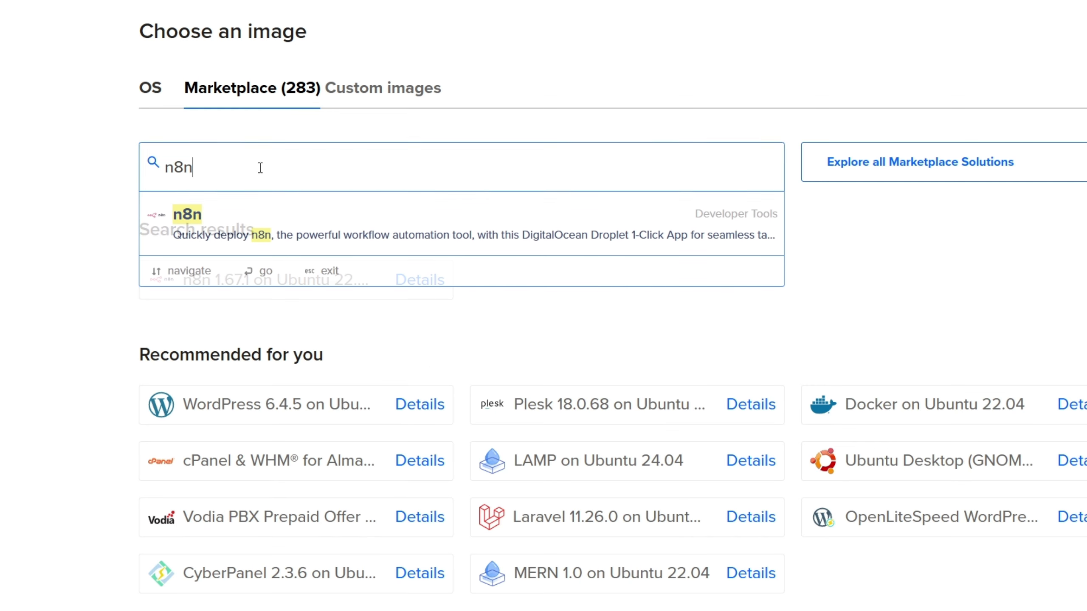
click(332, 231)
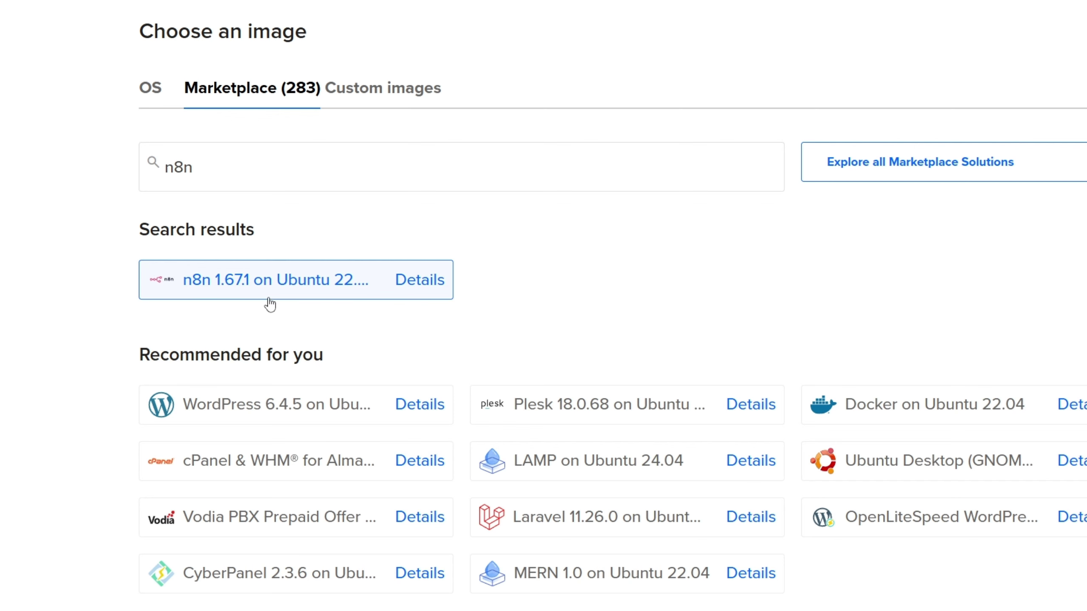
Choose the $7/mo Premium AMD plan with 1 GB memory and 25 GB NVMe SSD
scroll(124, 334, down, 10)
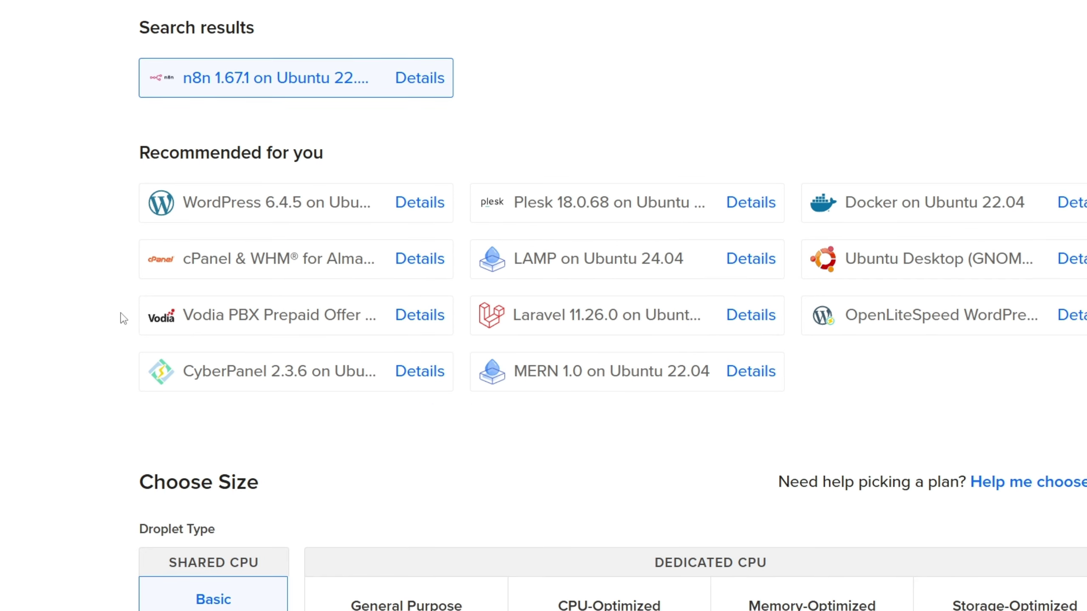
scroll(117, 303, down, 4)
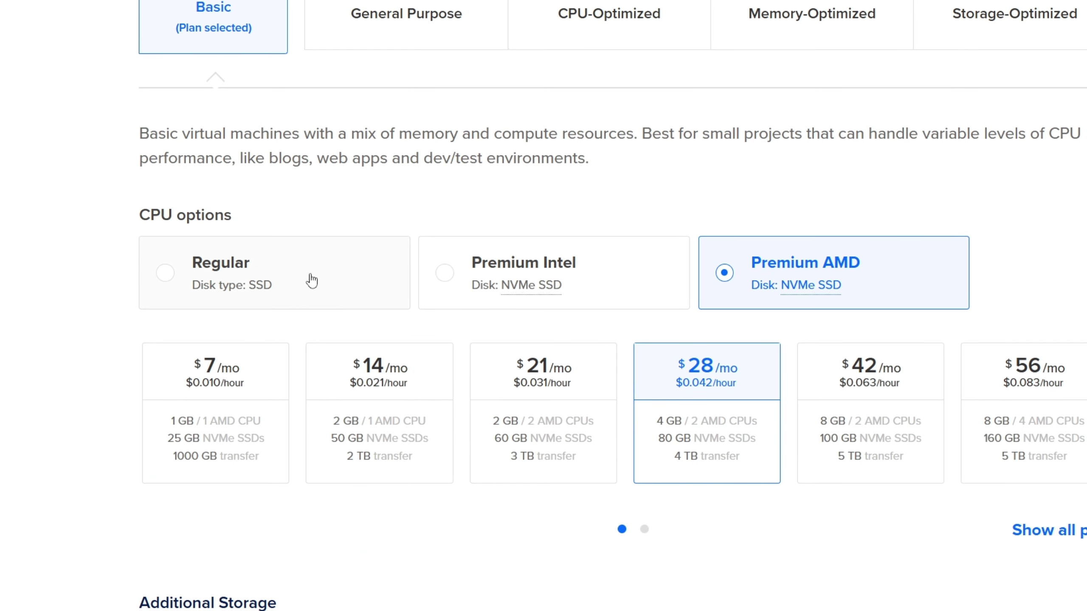
click(235, 389)
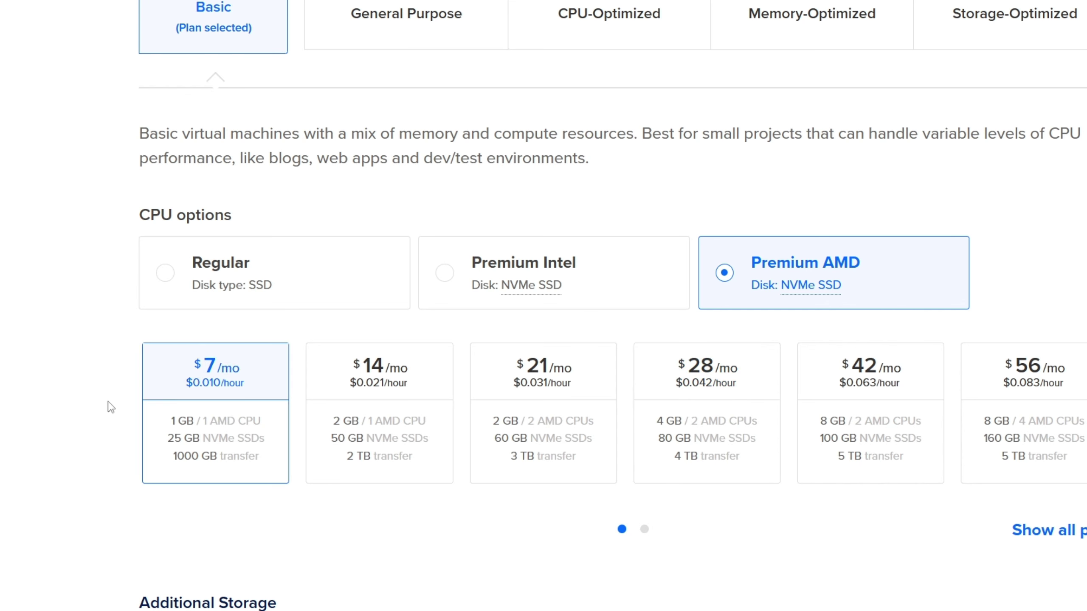
scroll(111, 407, down, 8)
scroll(138, 309, up, 4)
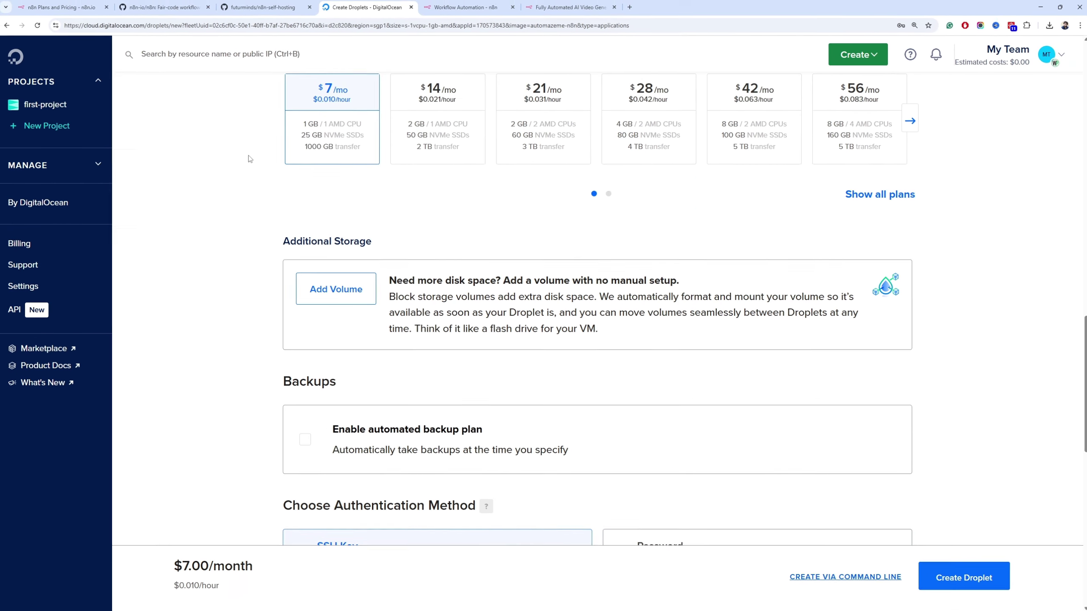
After checking the self-hosting README, switch the droplet's authentication method to Password
click(264, 8)
scroll(274, 236, up, 5)
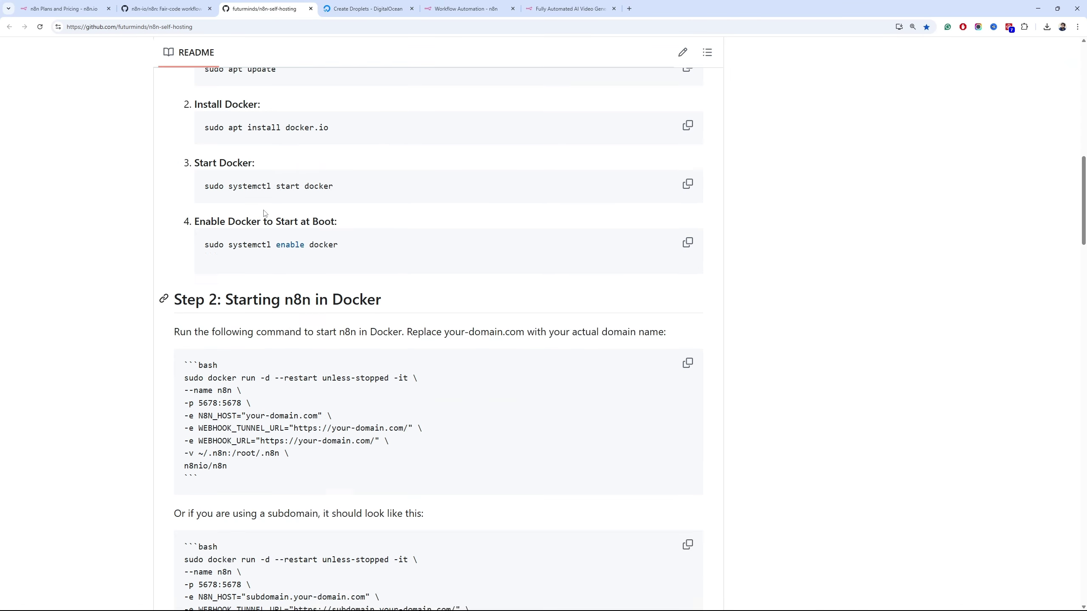
click(337, 13)
scroll(257, 180, up, 3)
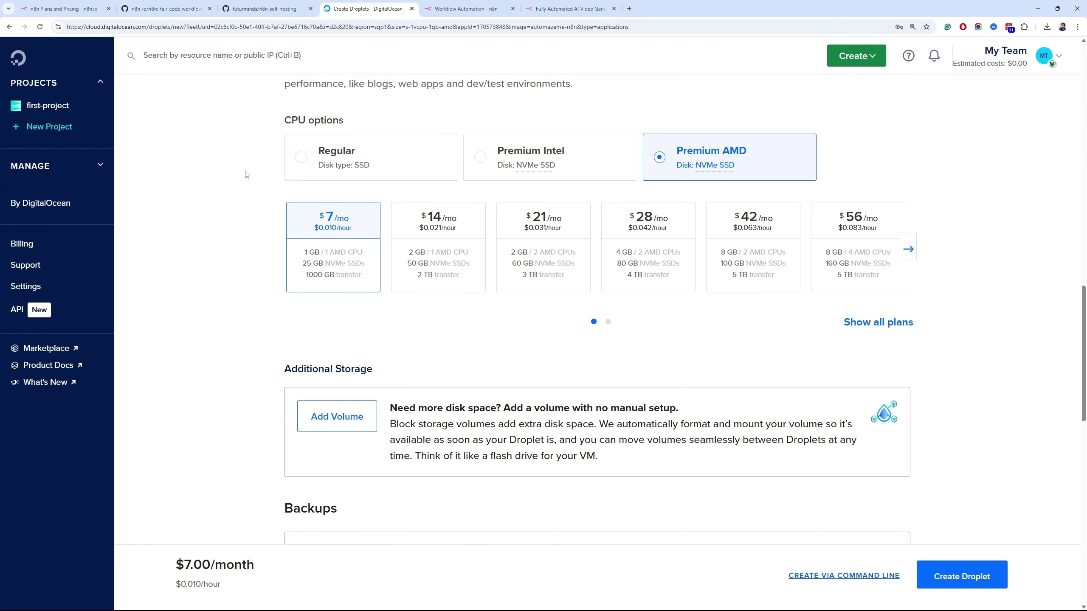
scroll(325, 287, down, 6)
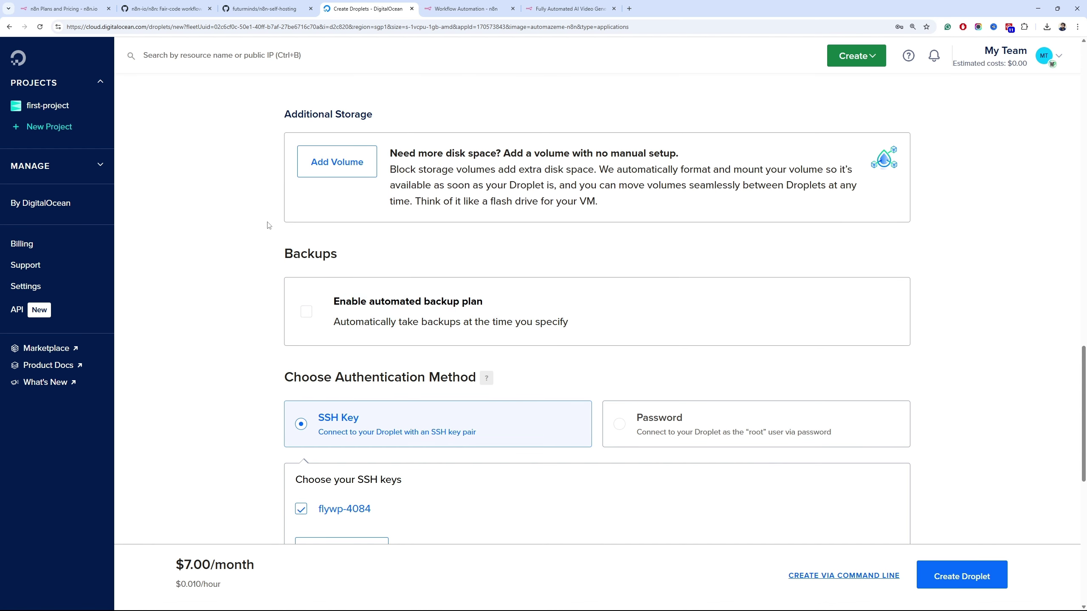
scroll(262, 225, down, 3)
scroll(238, 215, down, 2)
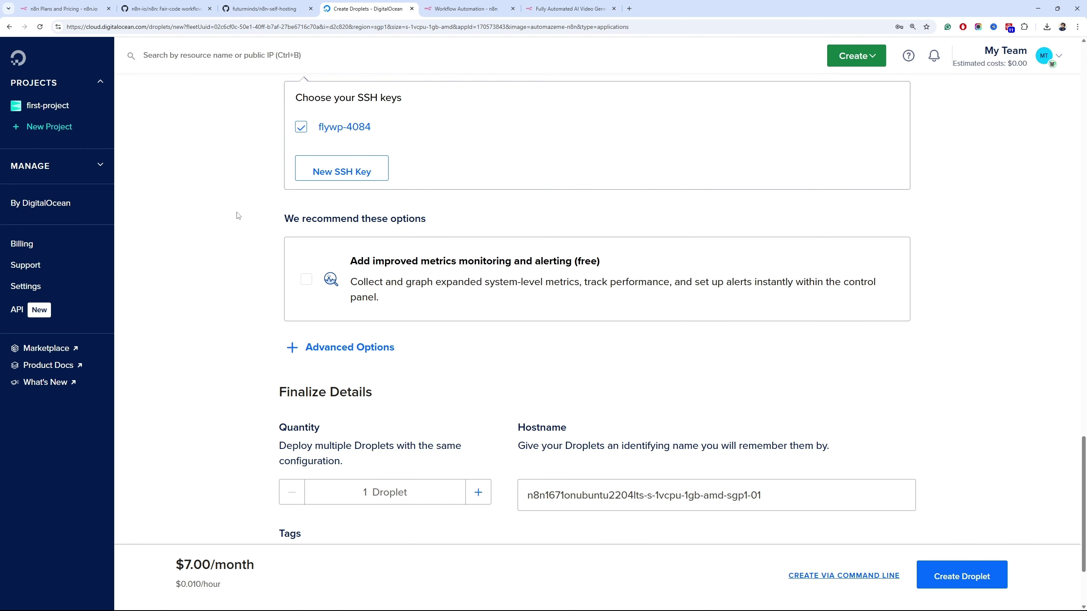
scroll(256, 261, down, 3)
scroll(255, 261, up, 8)
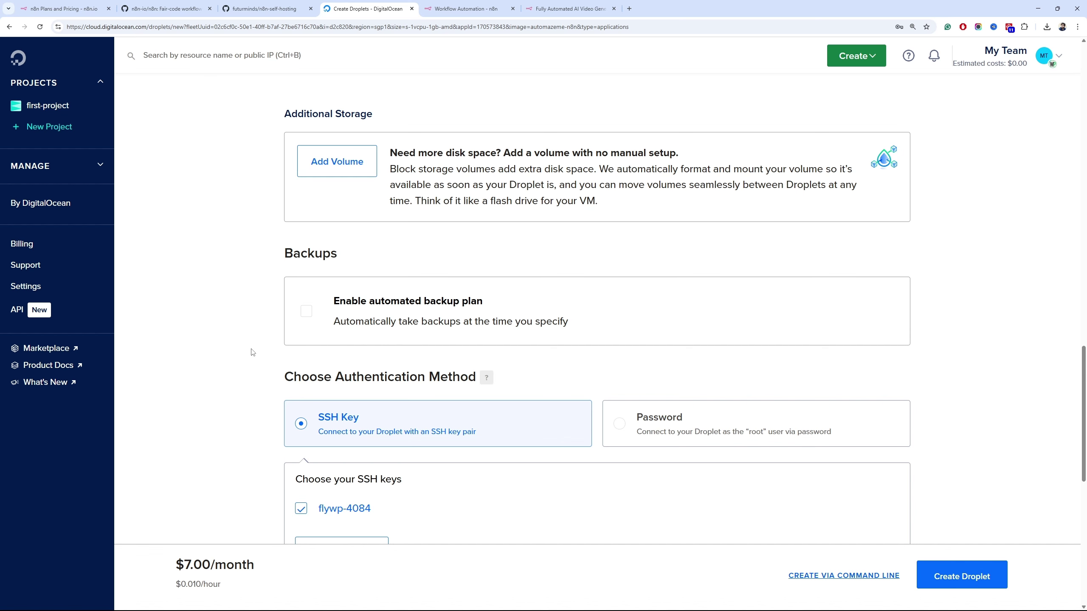
scroll(252, 352, down, 3)
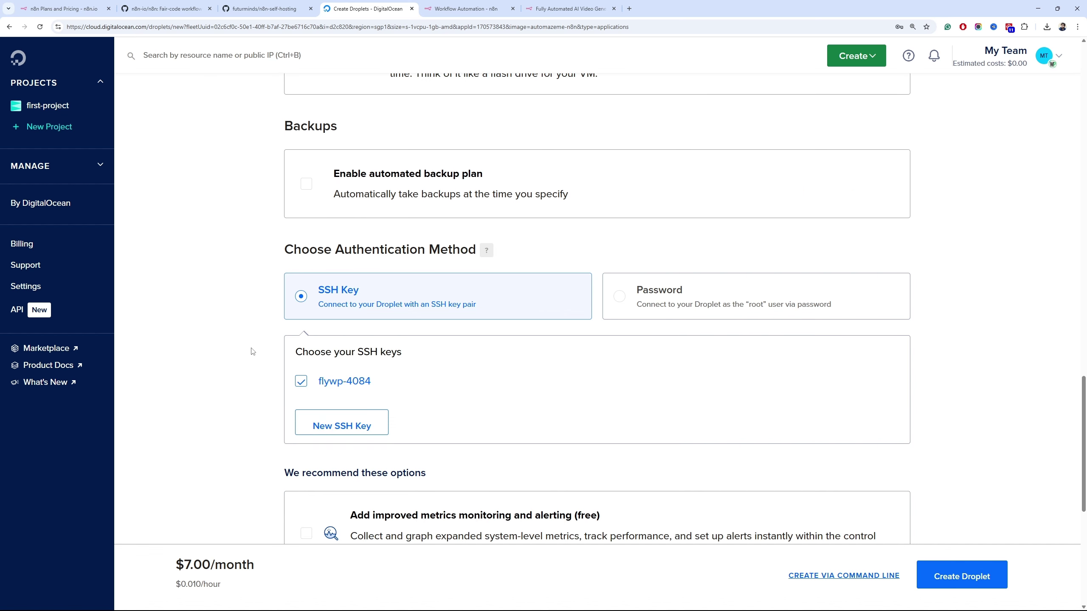
click(609, 291)
scroll(414, 311, down, 3)
Fill the root password field with a browser-generated strong password meeting all requirements
click(397, 252)
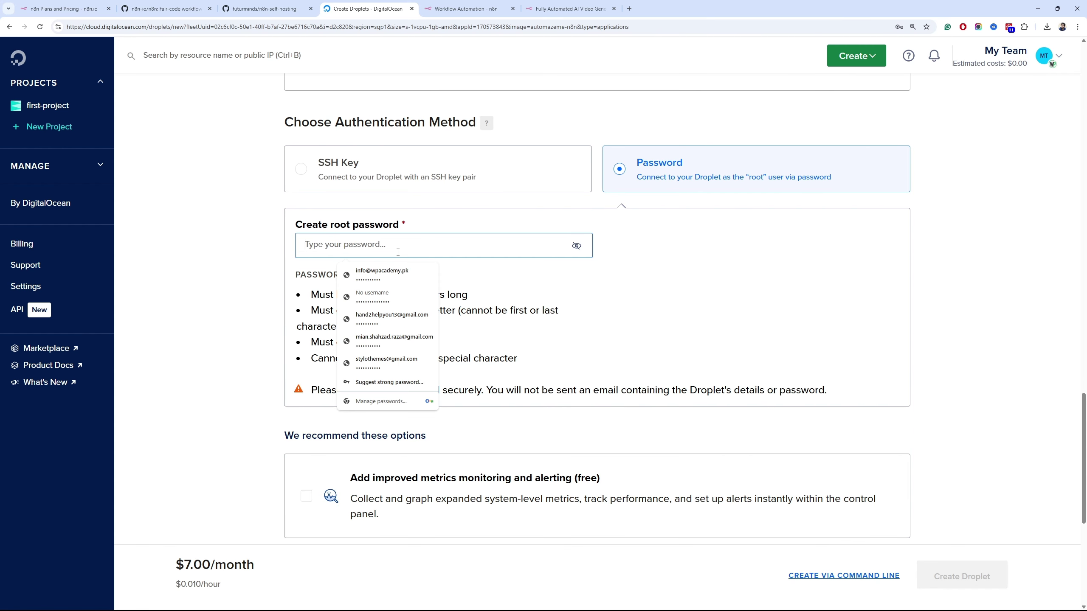
key(ctrl+v)
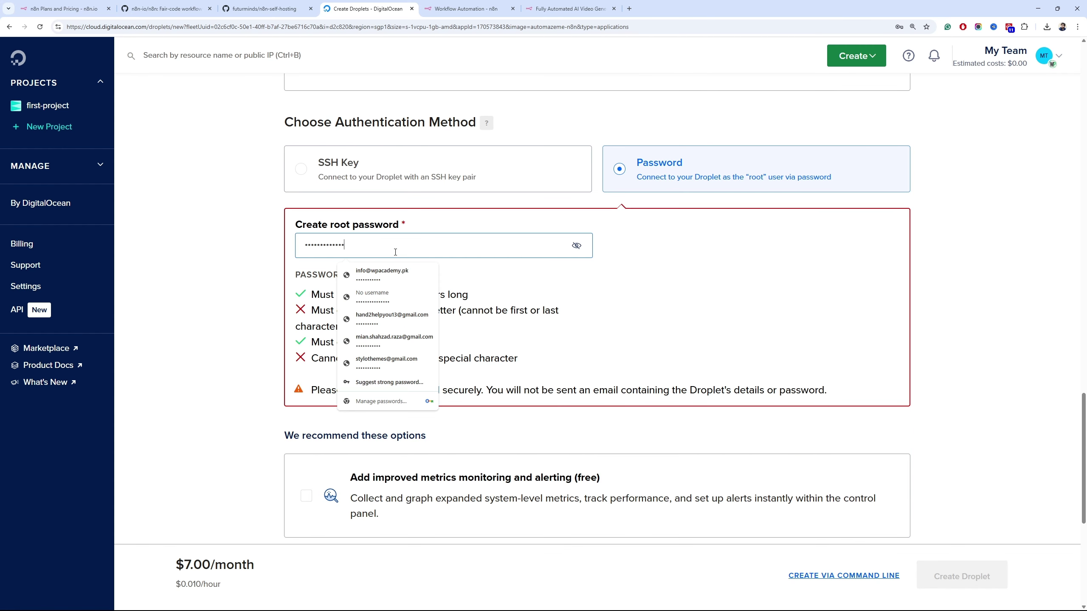
key(ctrl+a)
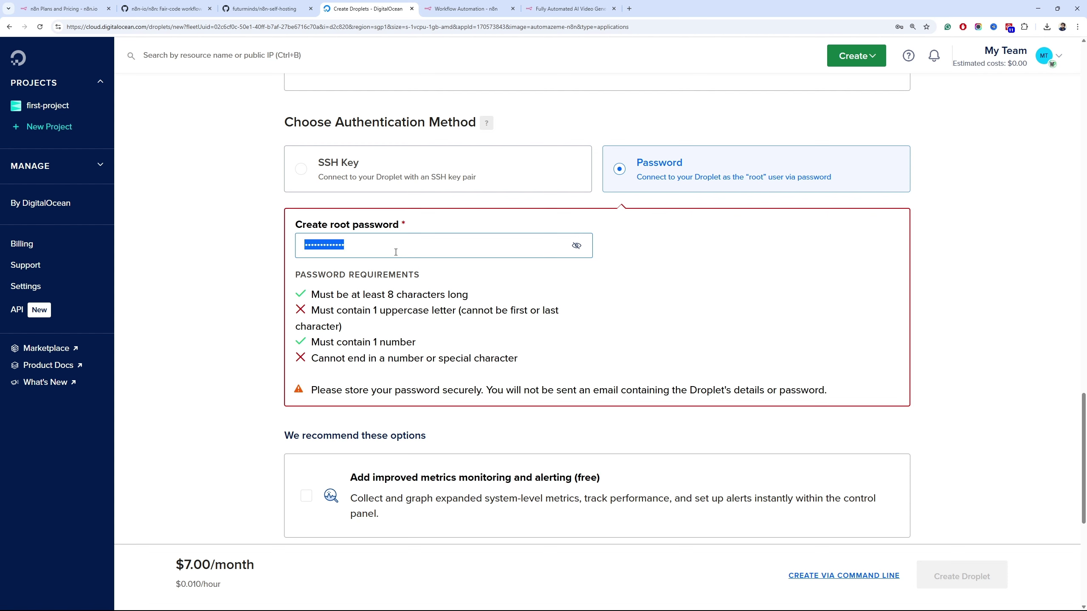
key(BackSpace)
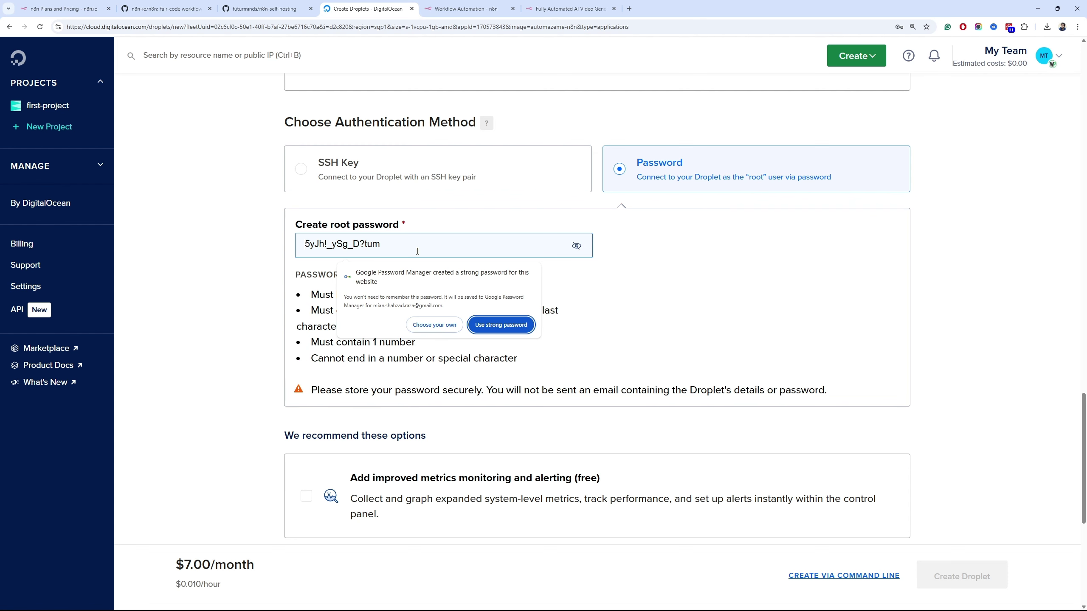
click(501, 324)
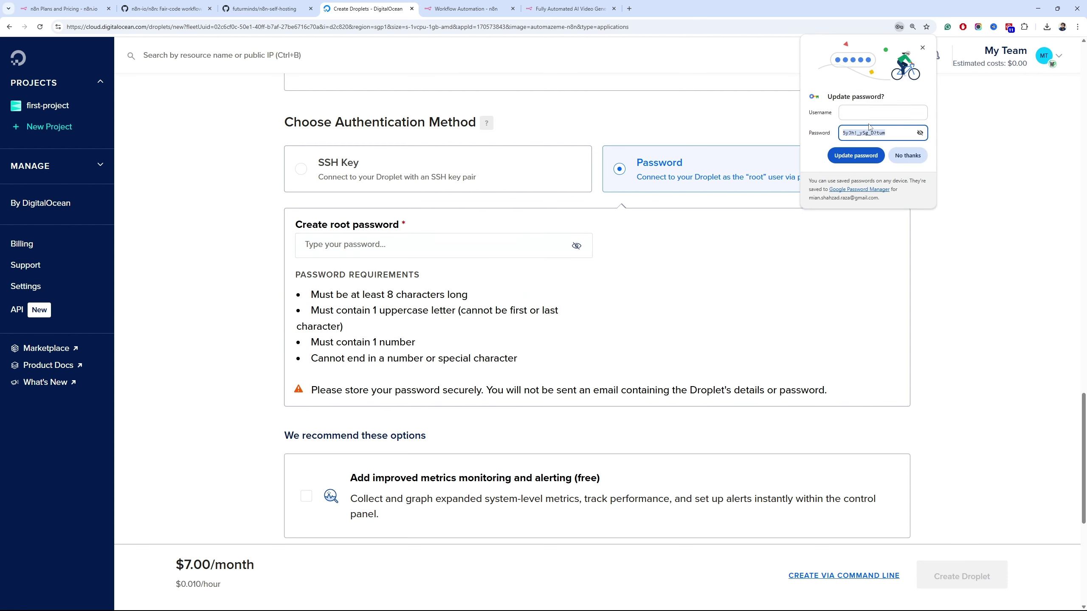
click(923, 48)
click(414, 235)
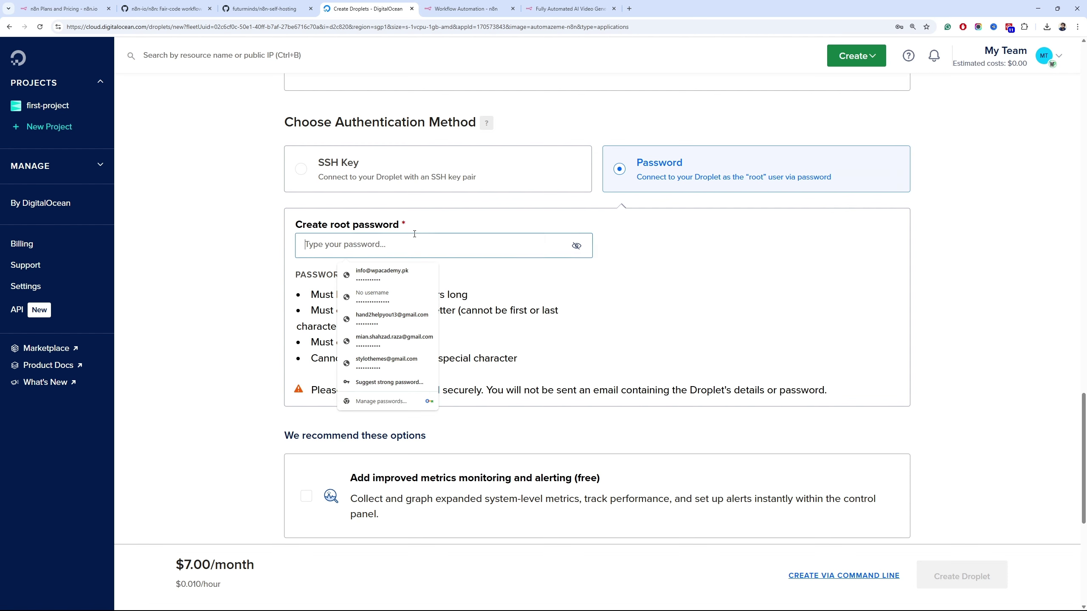
key(ctrl+v)
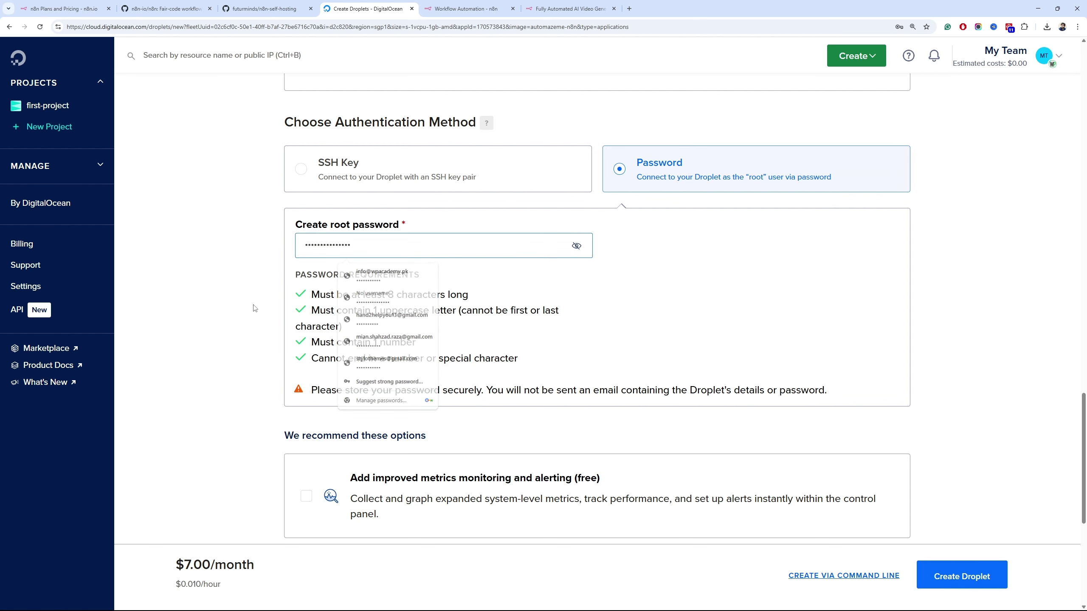
click(415, 225)
scroll(402, 231, down, 3)
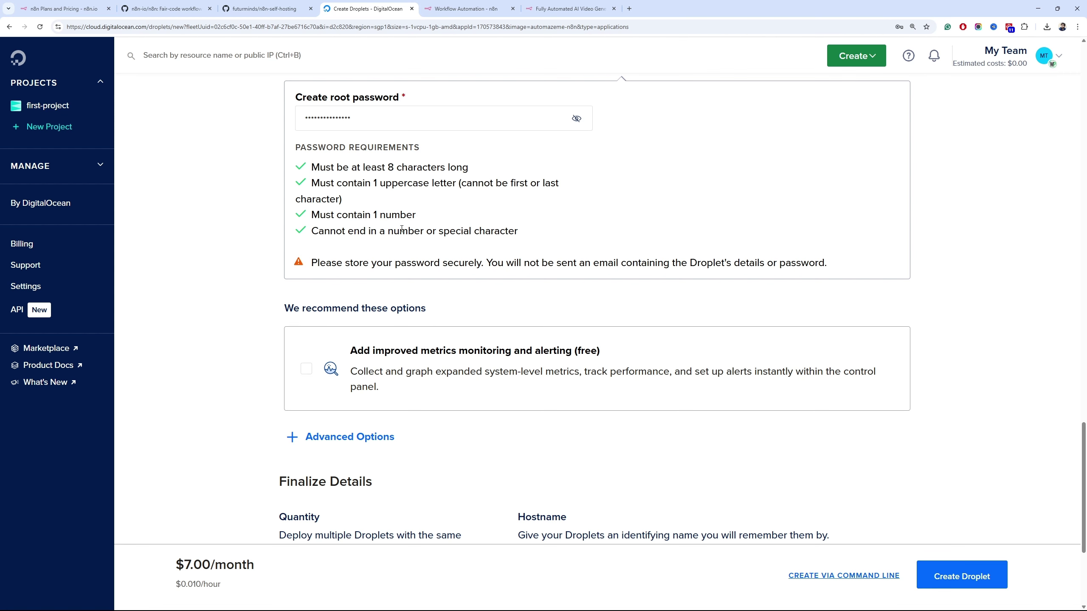
Save a copy of the root password in a new Notepad note
key(super)
text(notepad)
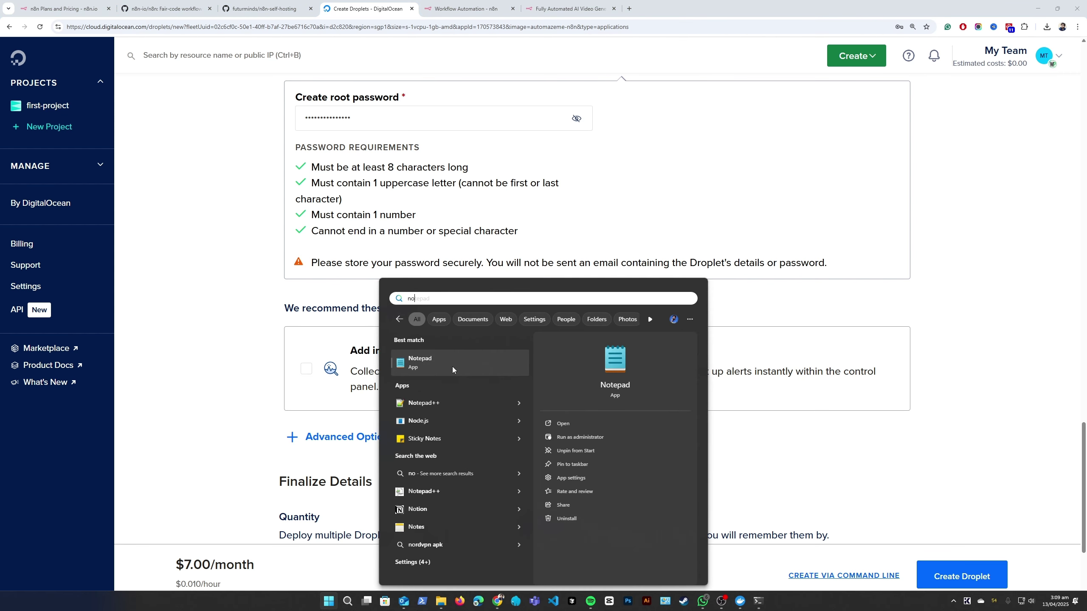
key(Return)
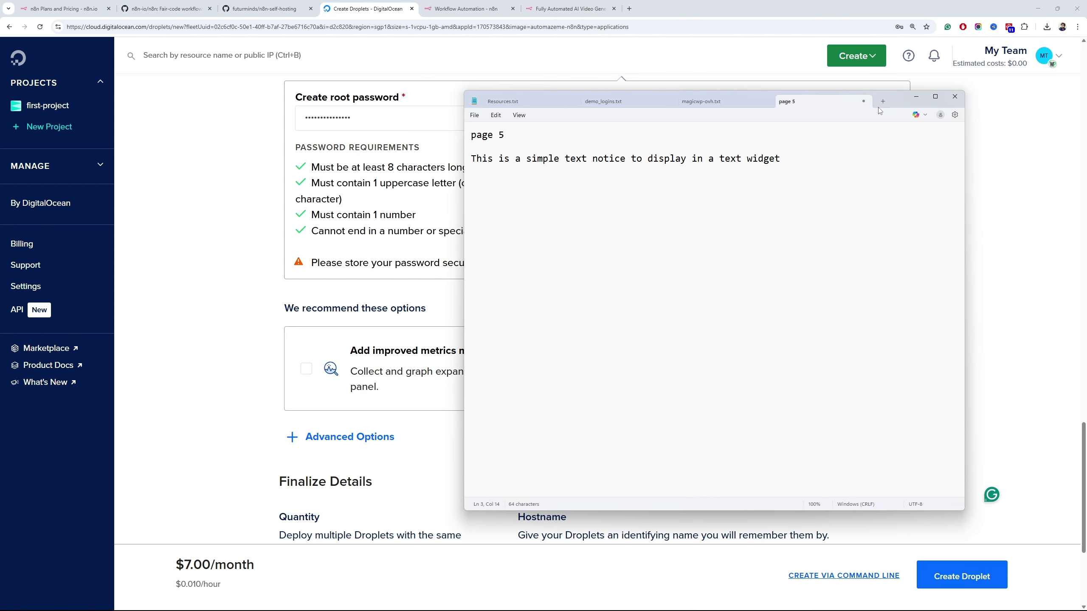
click(883, 101)
key(ctrl+v)
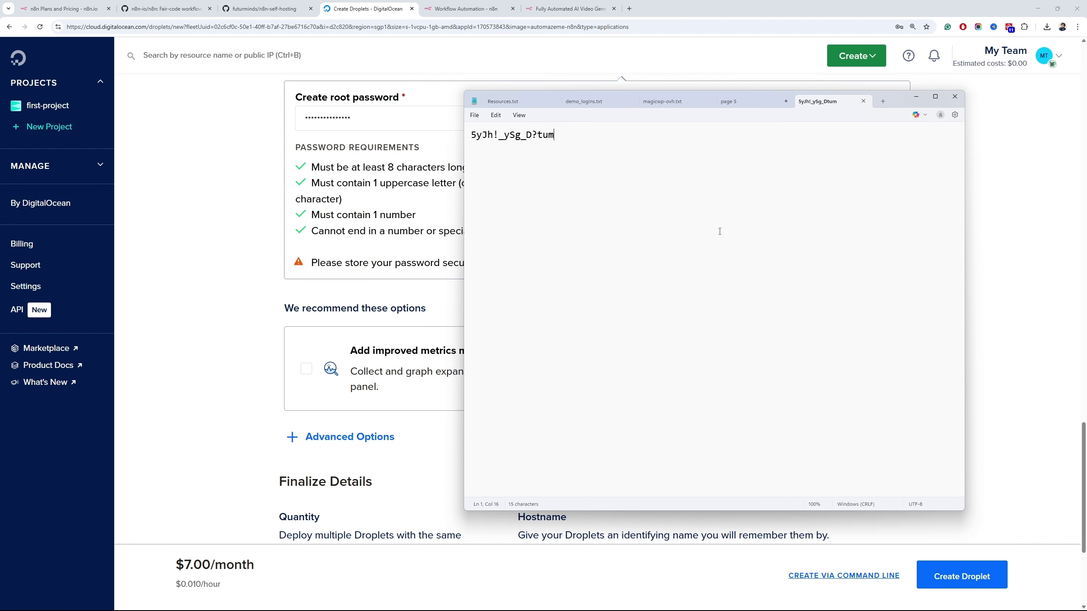
click(293, 269)
scroll(269, 314, down, 5)
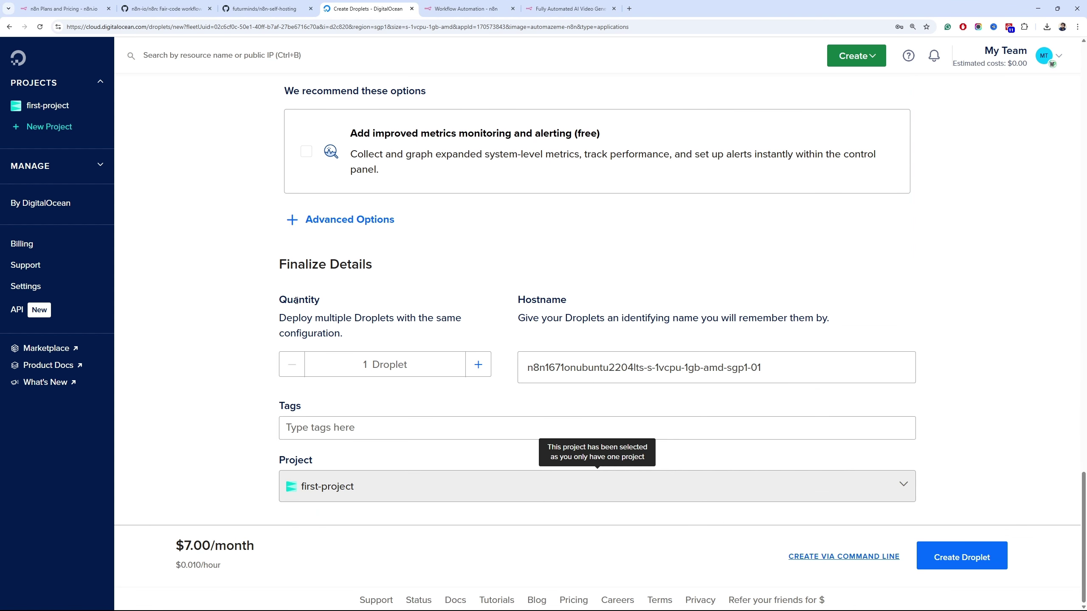
Replace the suggested droplet hostname with 'n8n'
click(655, 379)
triple_click(618, 364)
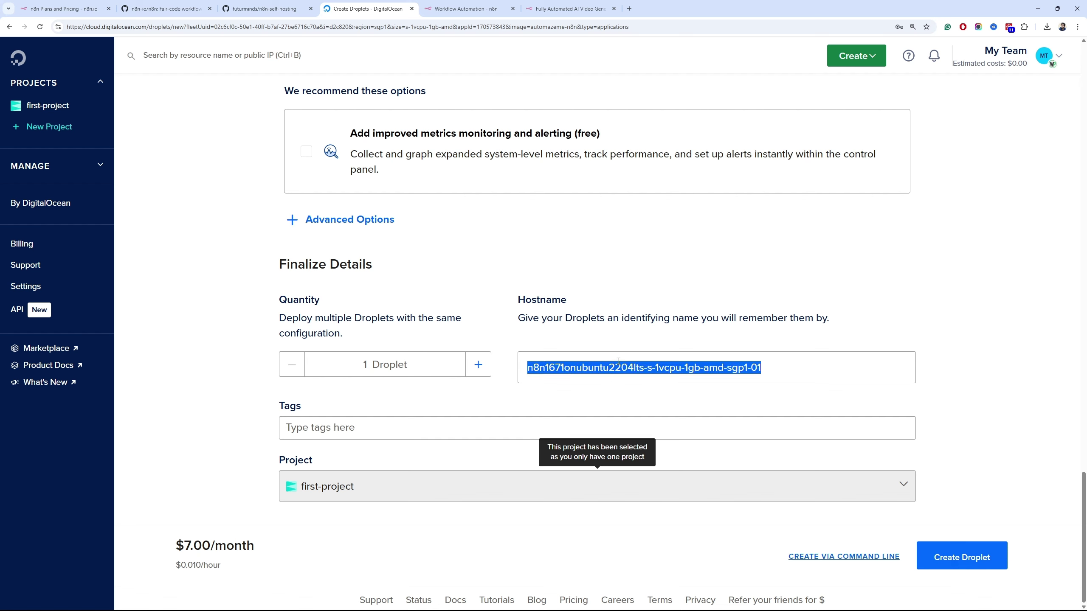
text(n8n)
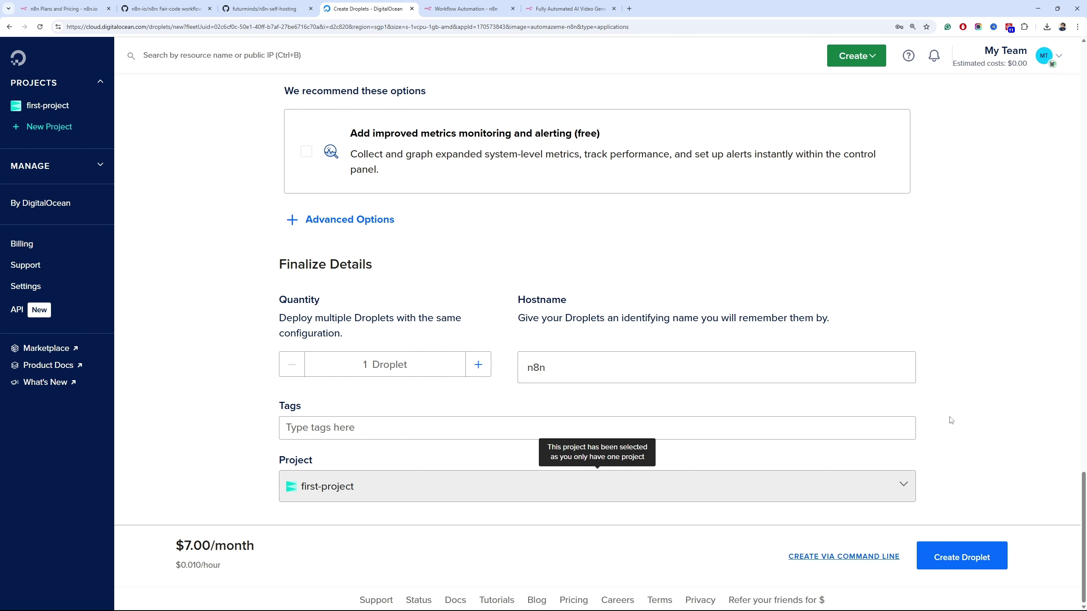
Create the droplet and open the running n8n droplet at 128.199.158.40
click(965, 556)
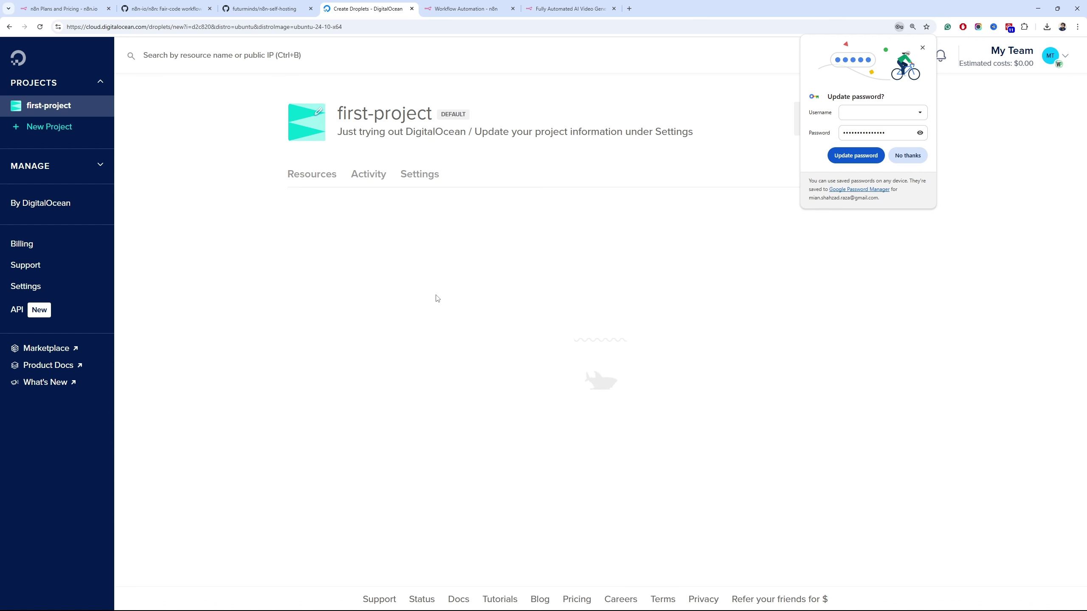
click(923, 47)
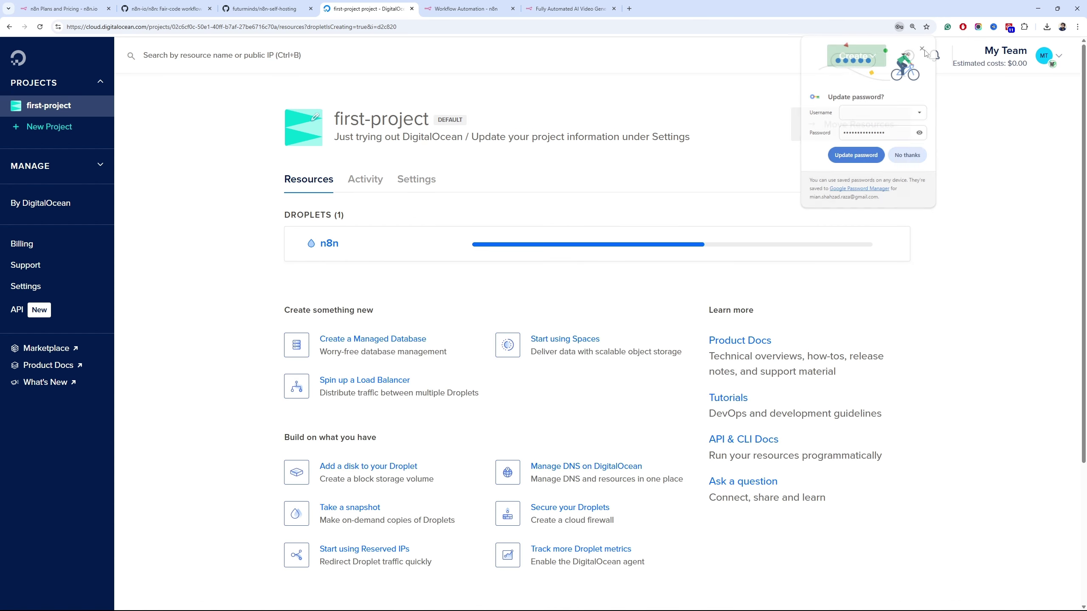
click(410, 244)
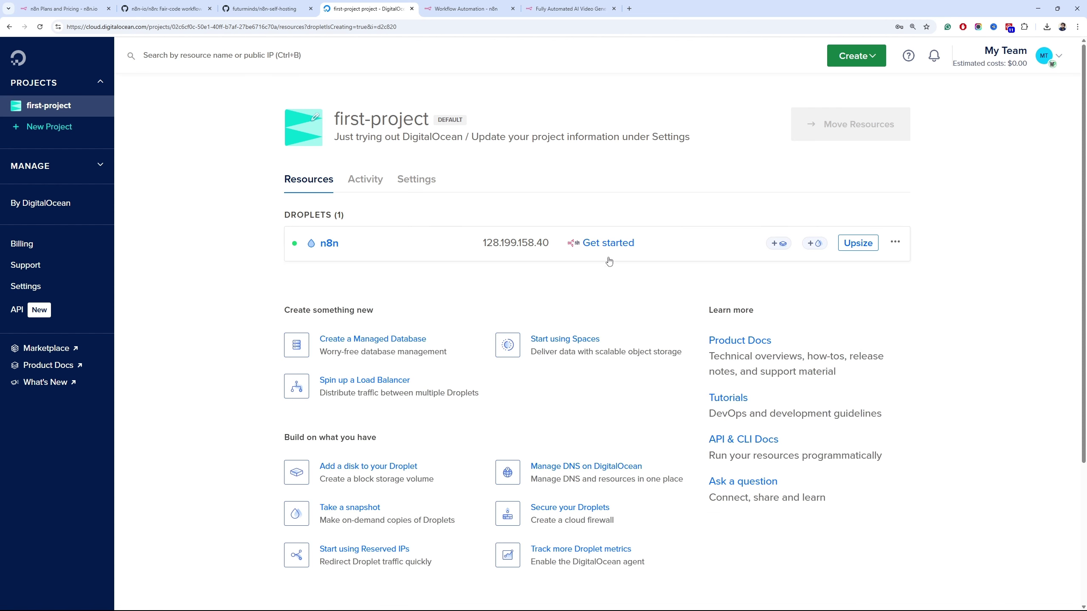
Review the getting-started instructions, then open the n8n droplet's page showing IPv4 128.199.158.40
click(605, 252)
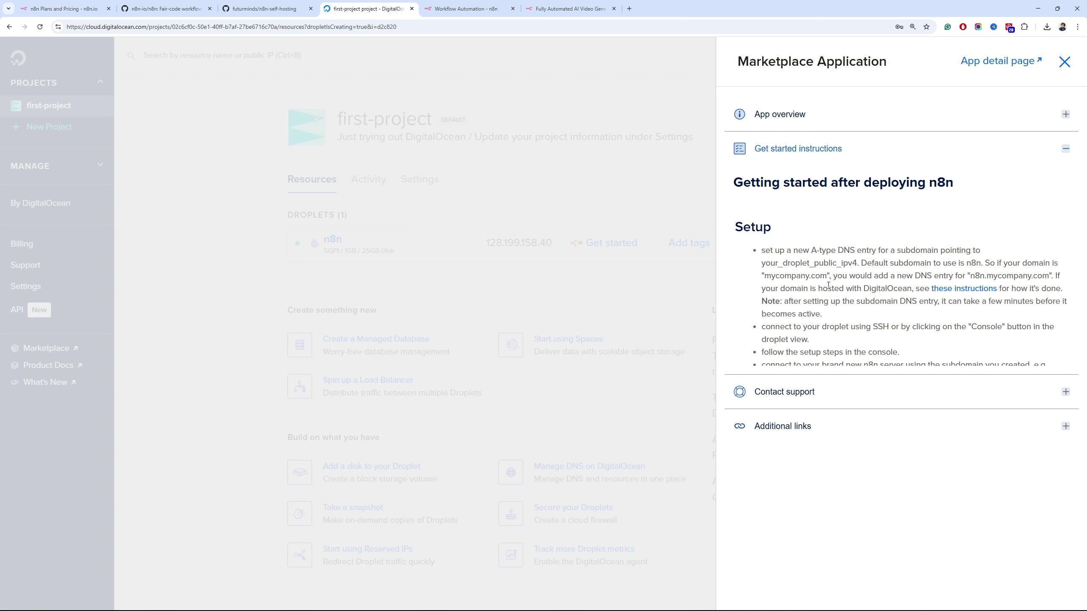
click(1064, 63)
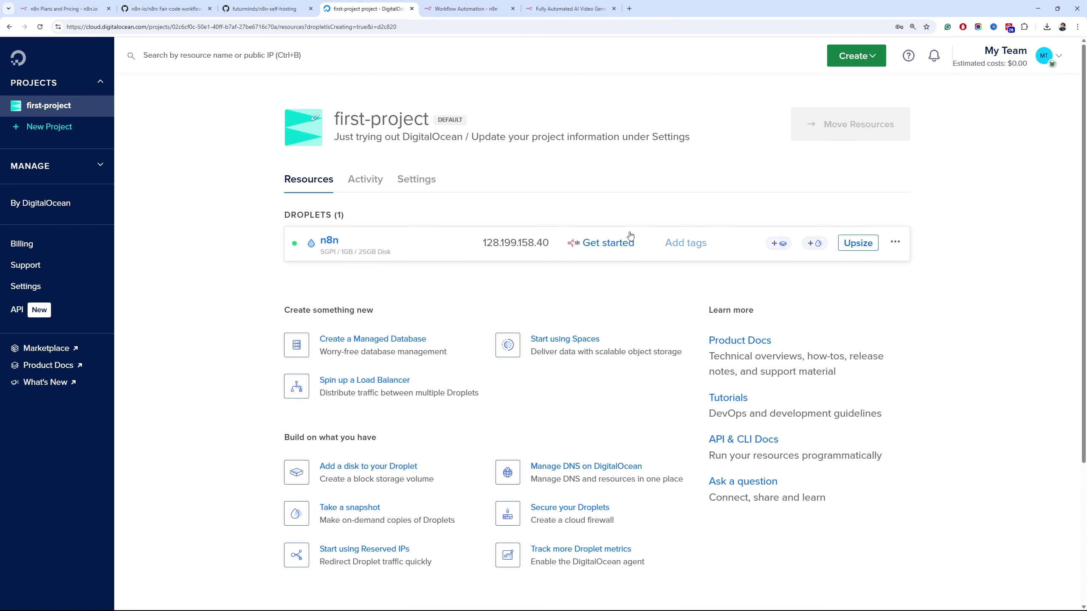
click(376, 250)
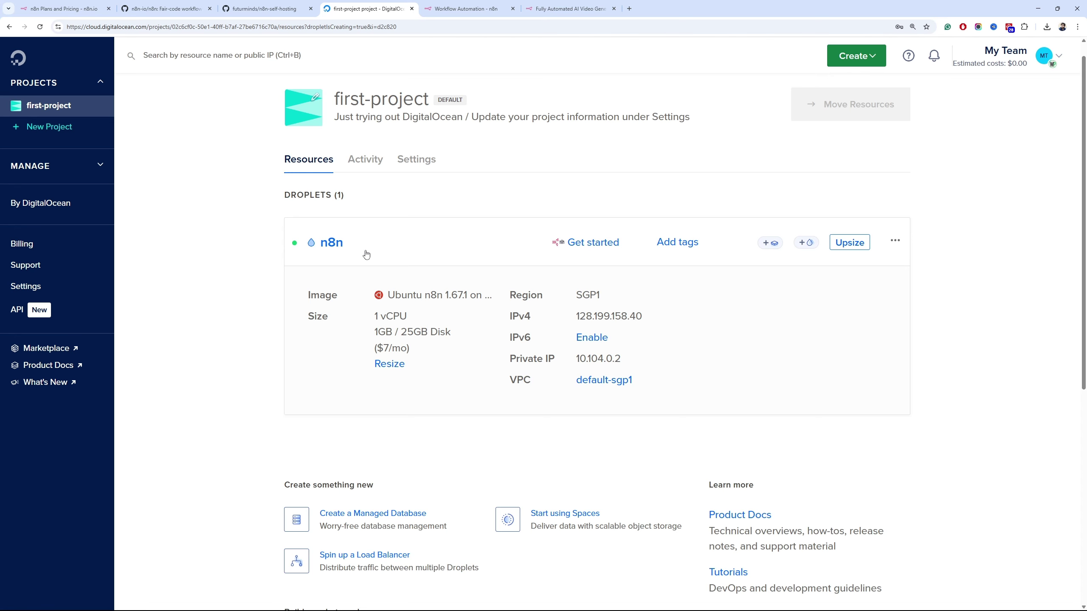
click(367, 254)
click(366, 254)
click(311, 251)
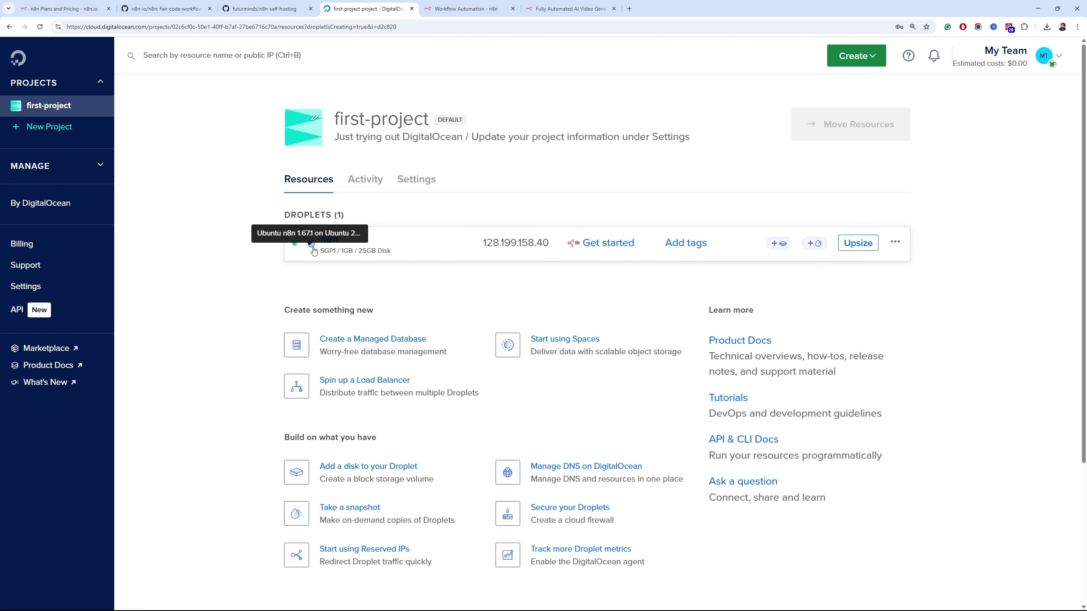
click(331, 243)
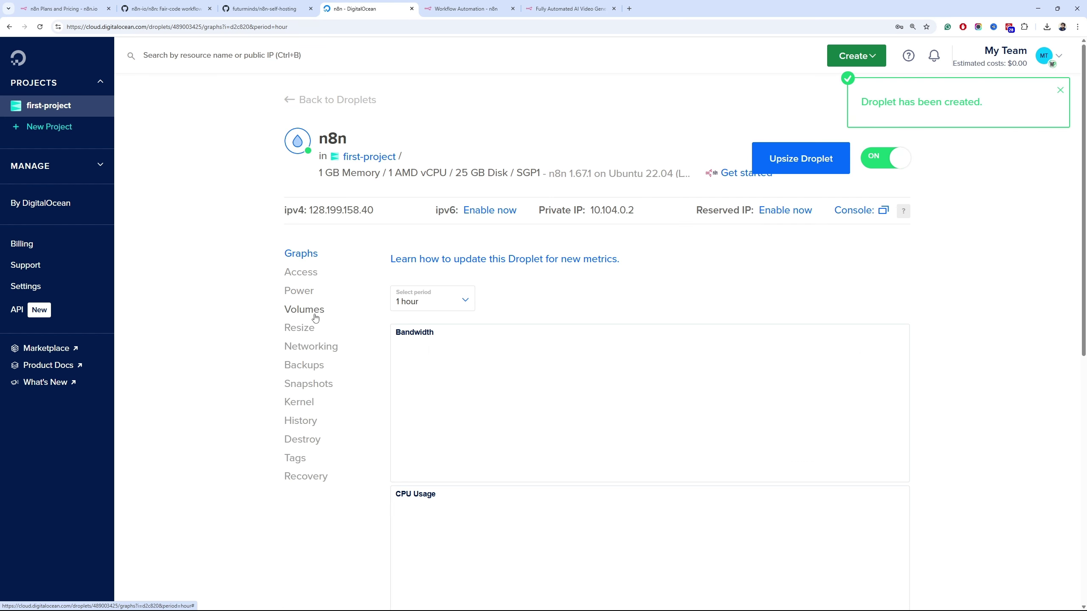
click(1061, 93)
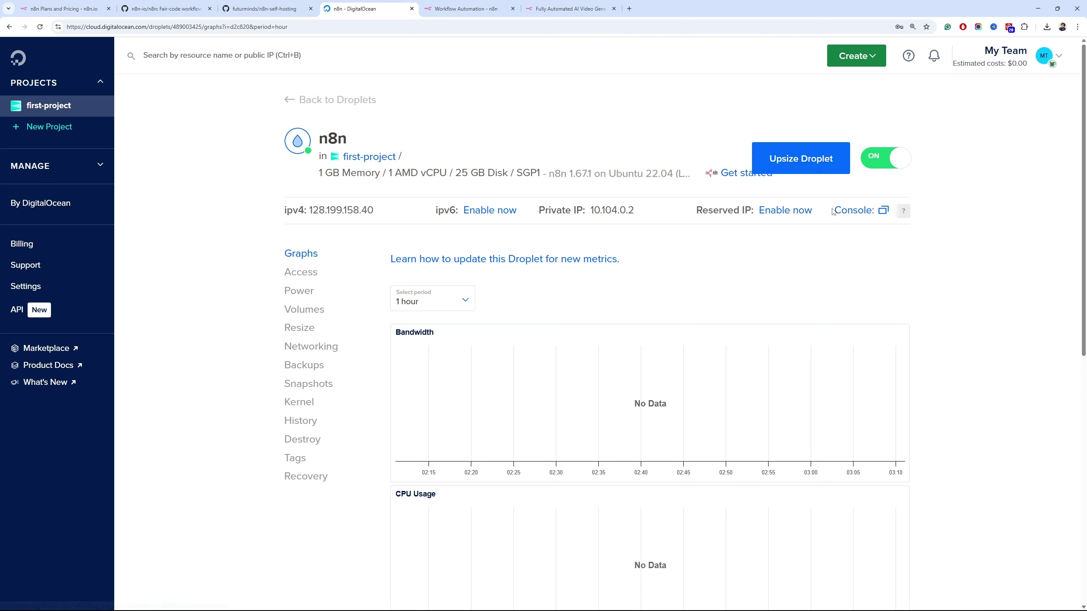
In the droplet console, enter subdomain n8n and domain magicwptools.com, which the script rejects
click(848, 211)
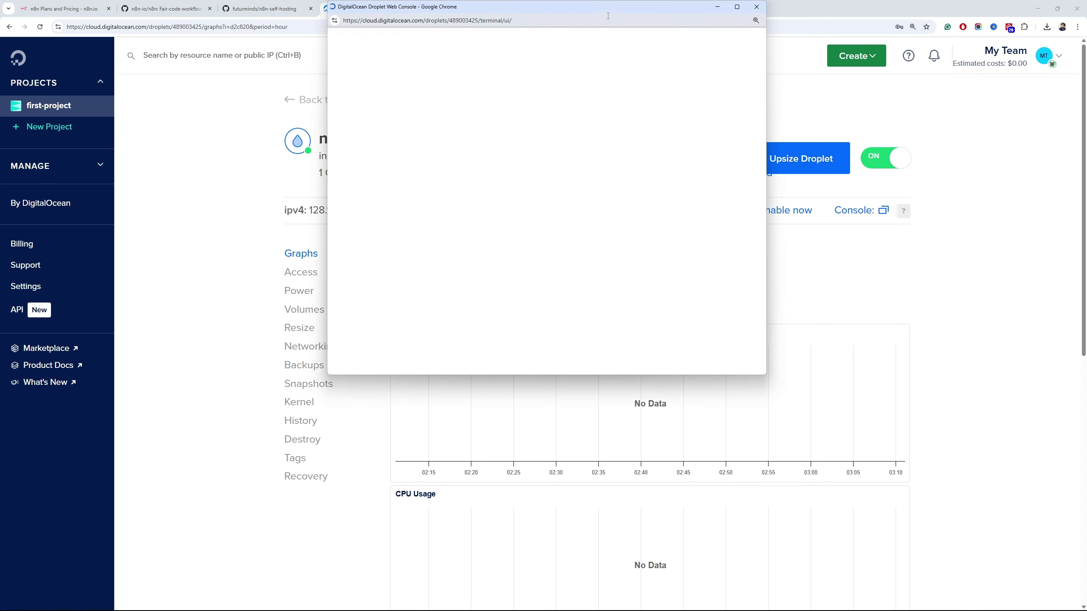
drag(607, 12, 614, 99)
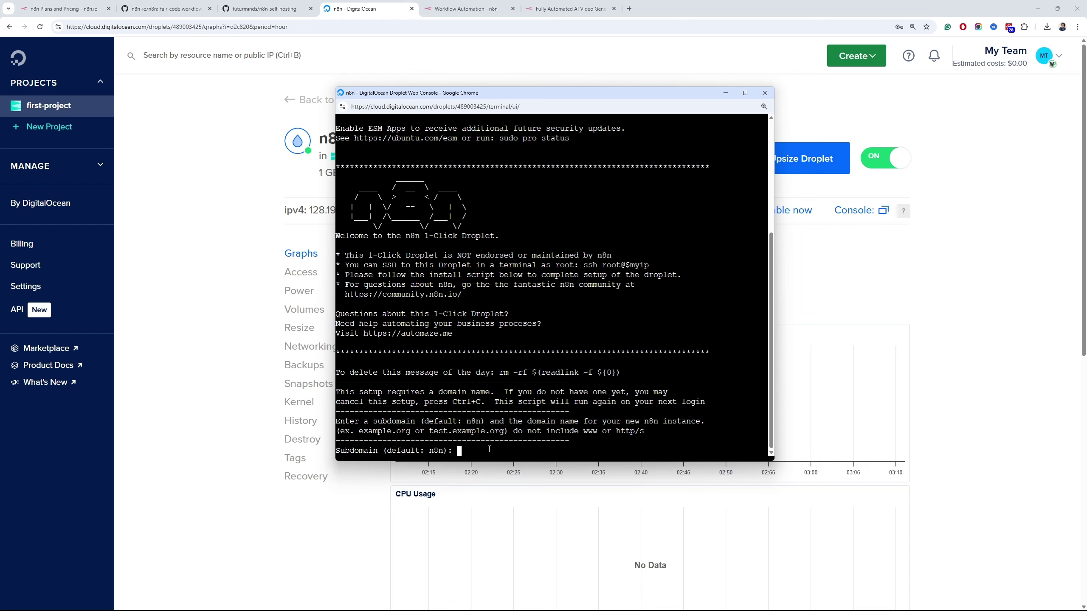
text(n8n)
key(Return)
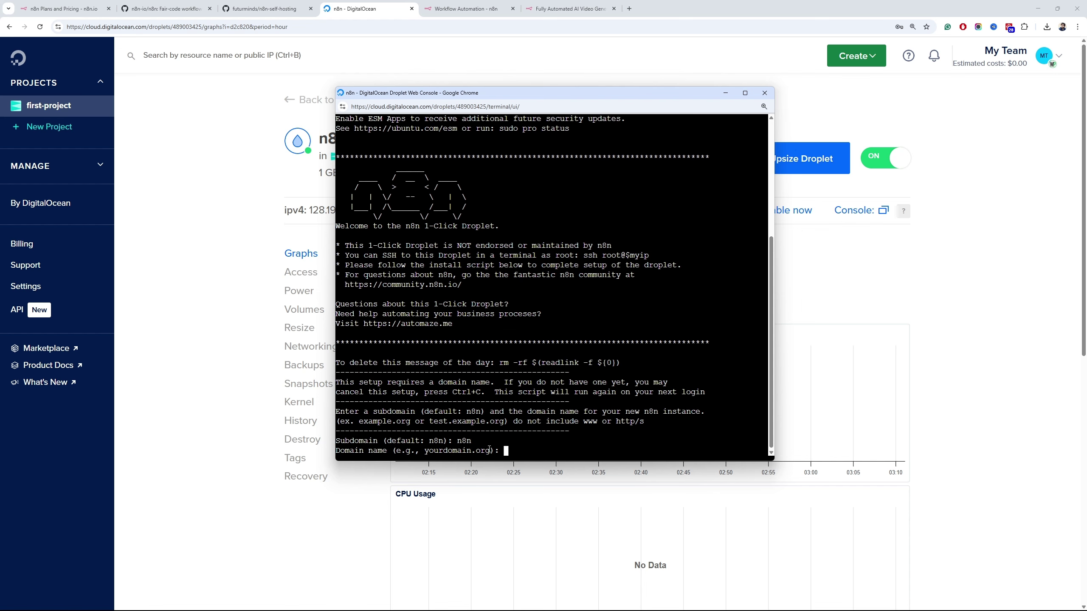
text(magicwptools)
text(.com)
key(Return)
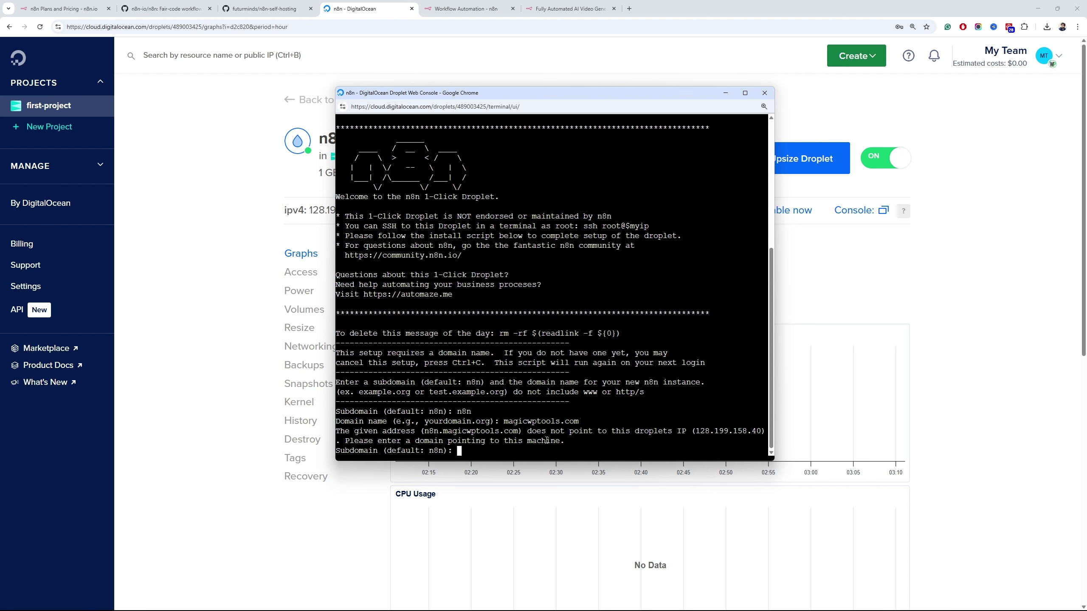
click(811, 293)
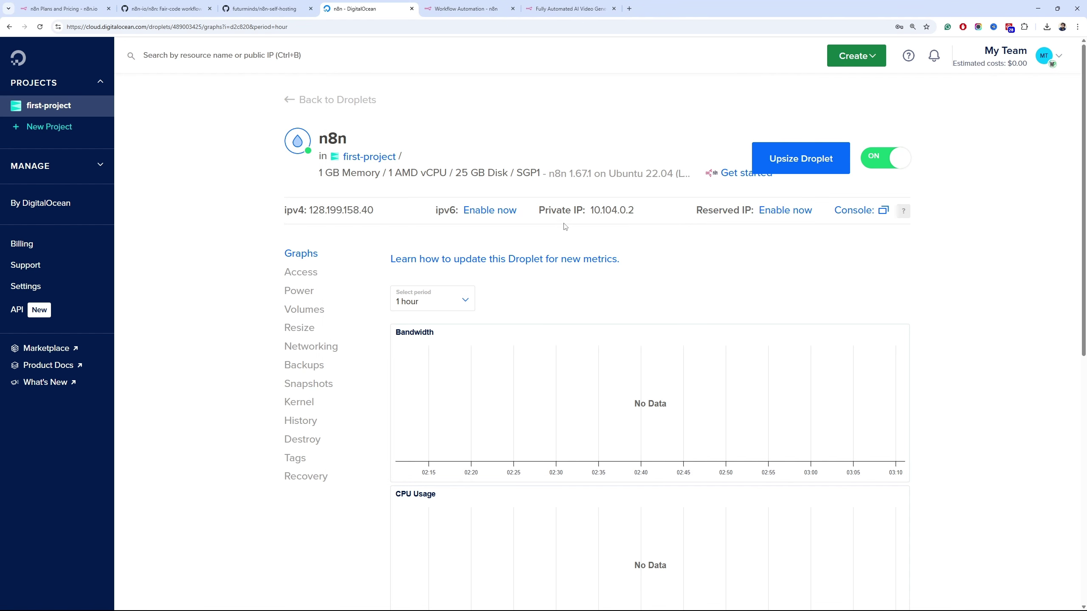
click(348, 212)
click(631, 9)
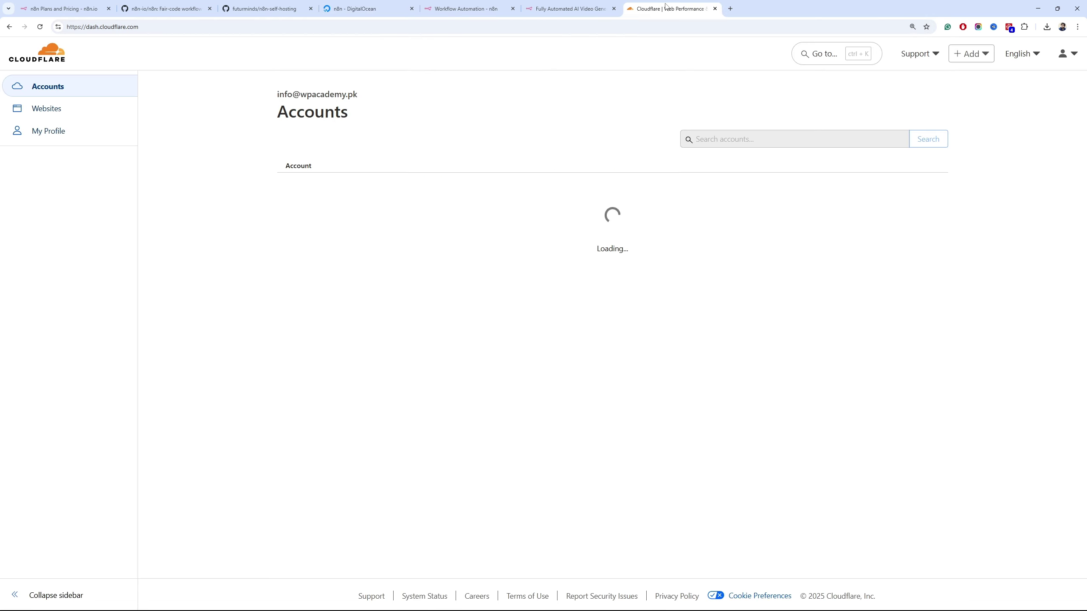
drag(651, 10, 0, 177)
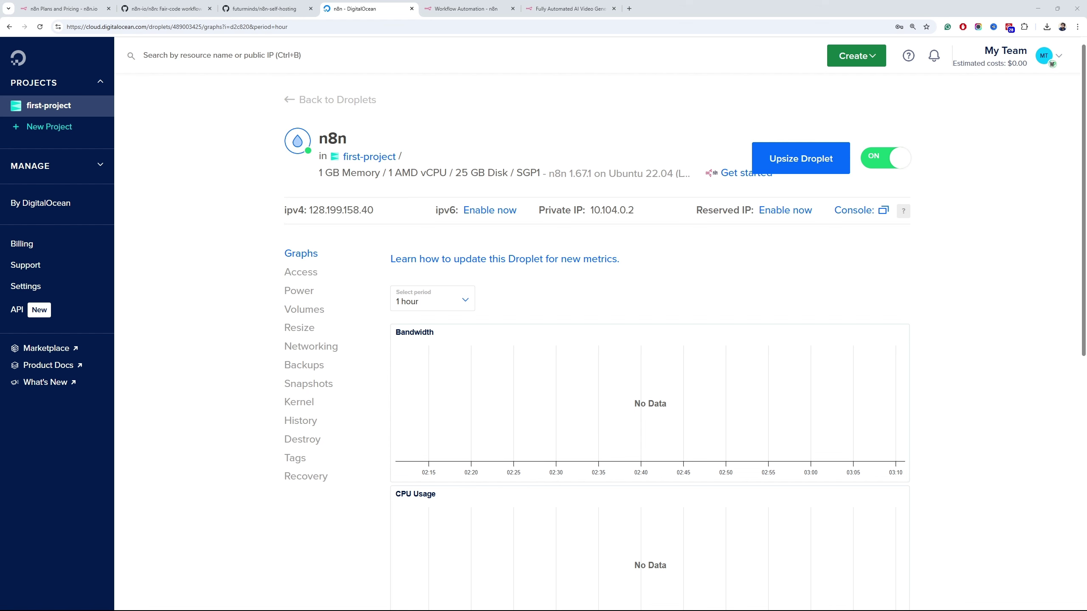
Back in the web console, restart the setup prompts with n8n as the subdomain
key(alt+Tab)
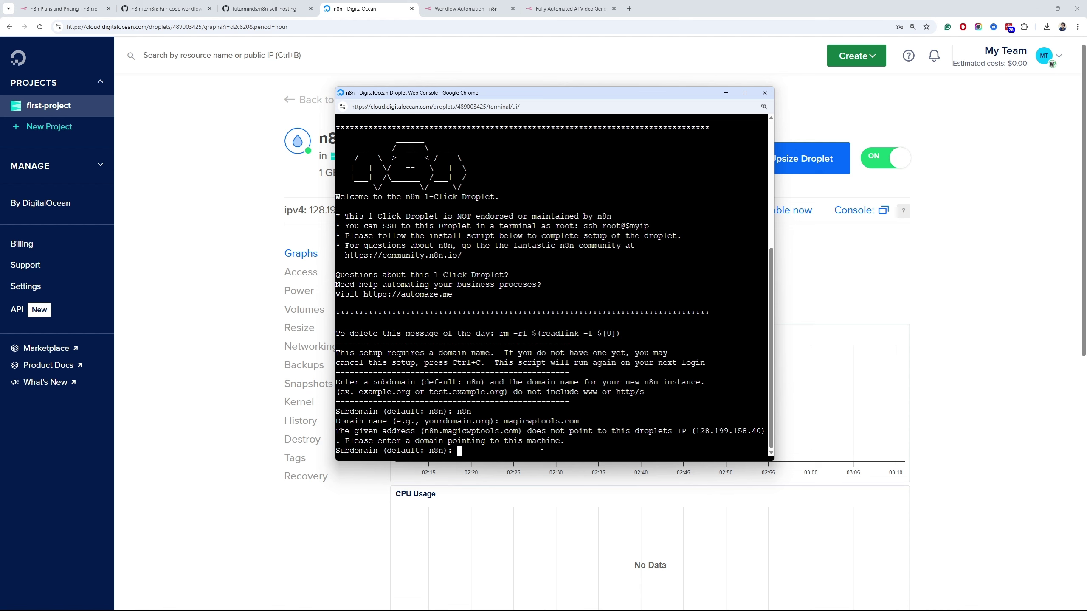
text(n8n)
key(Return)
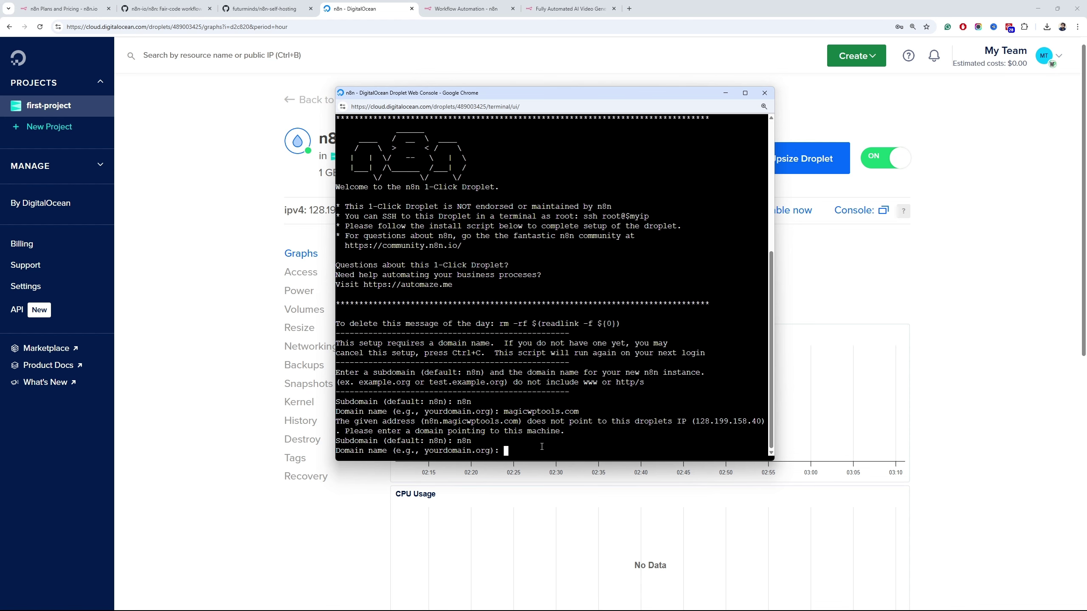
text(magicwptools.com)
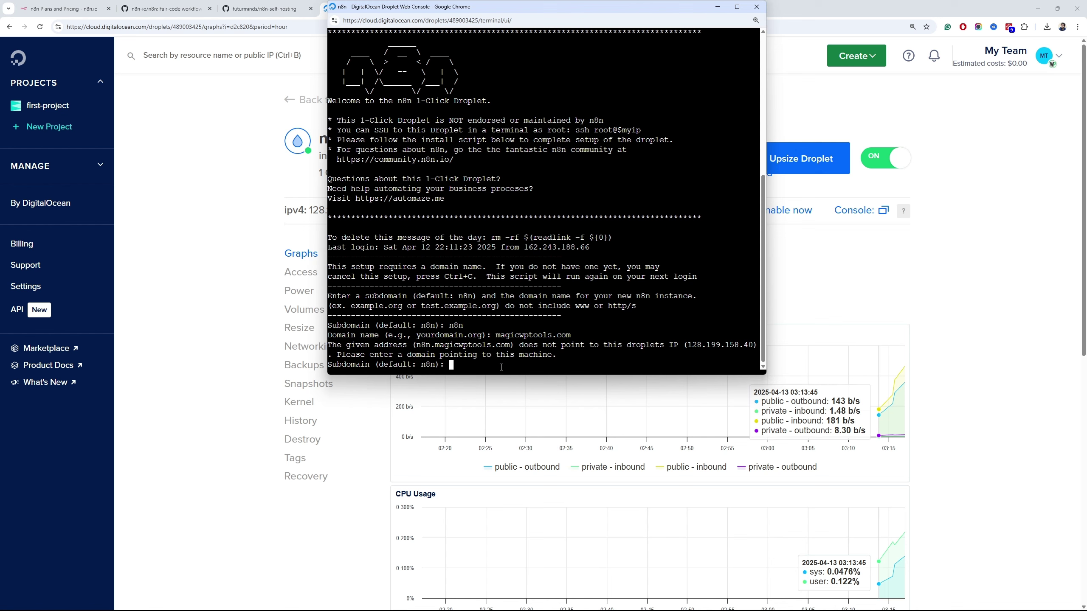
text(n8n)
key(Return)
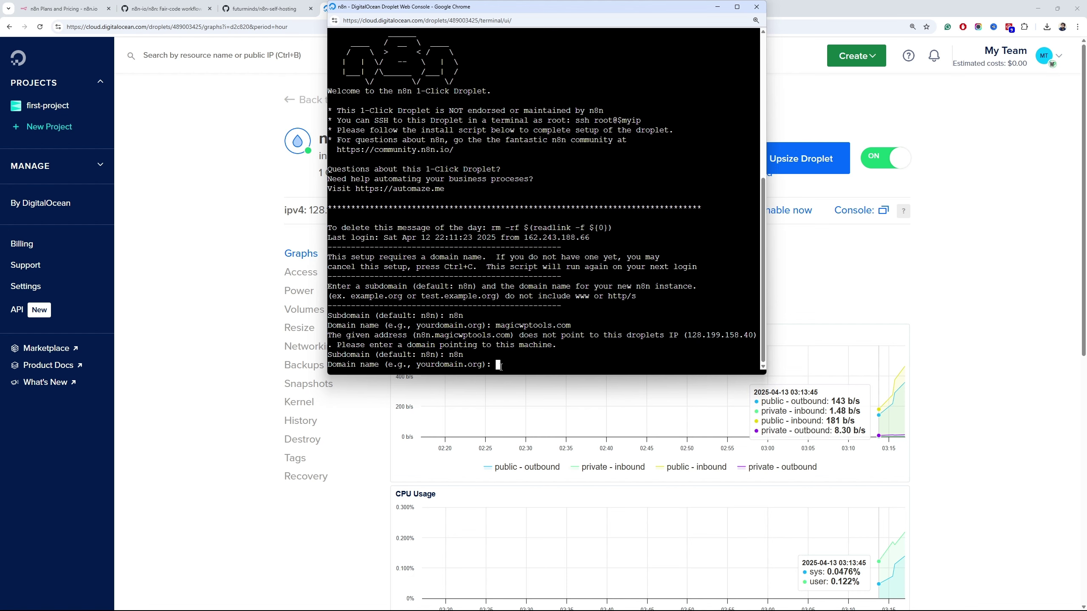
Enter domain testflywp.online and the Let's Encrypt e-mail, and keep the default timezone
text(testflywp.online)
key(Return)
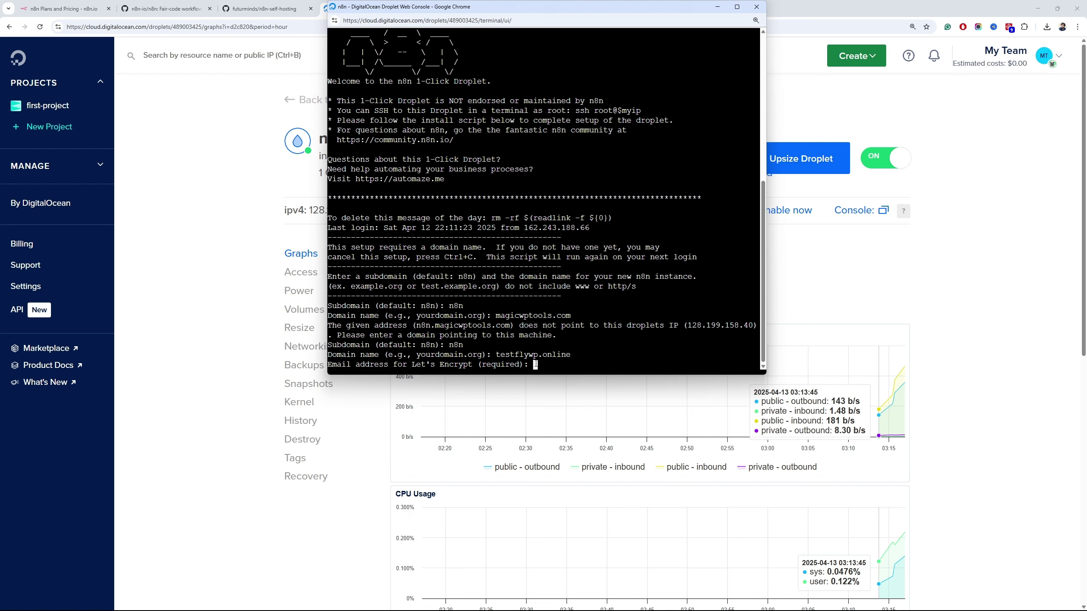
key(Return)
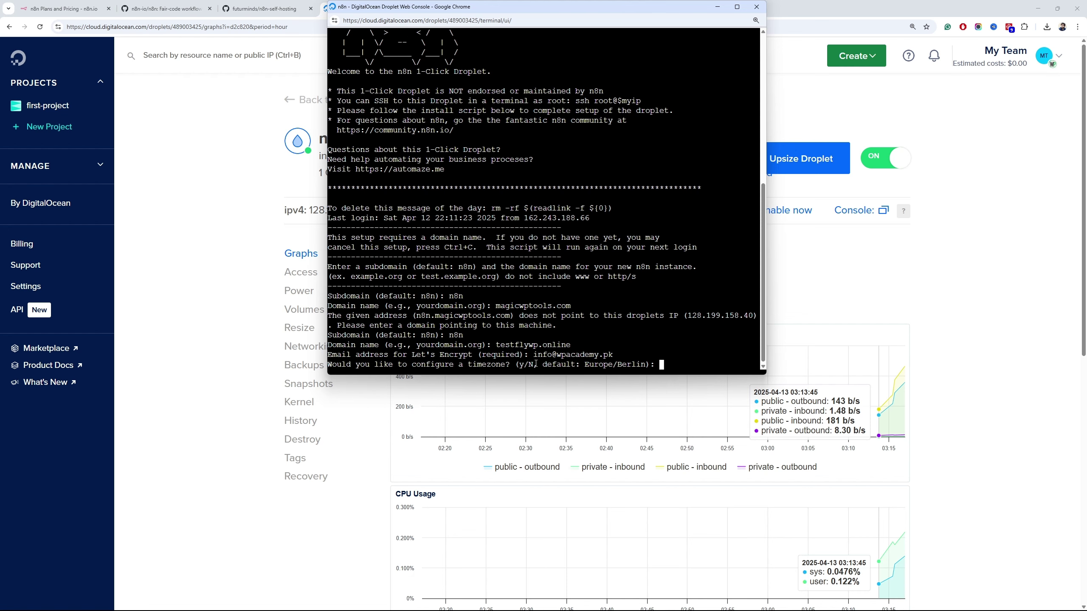
text(n)
key(Return)
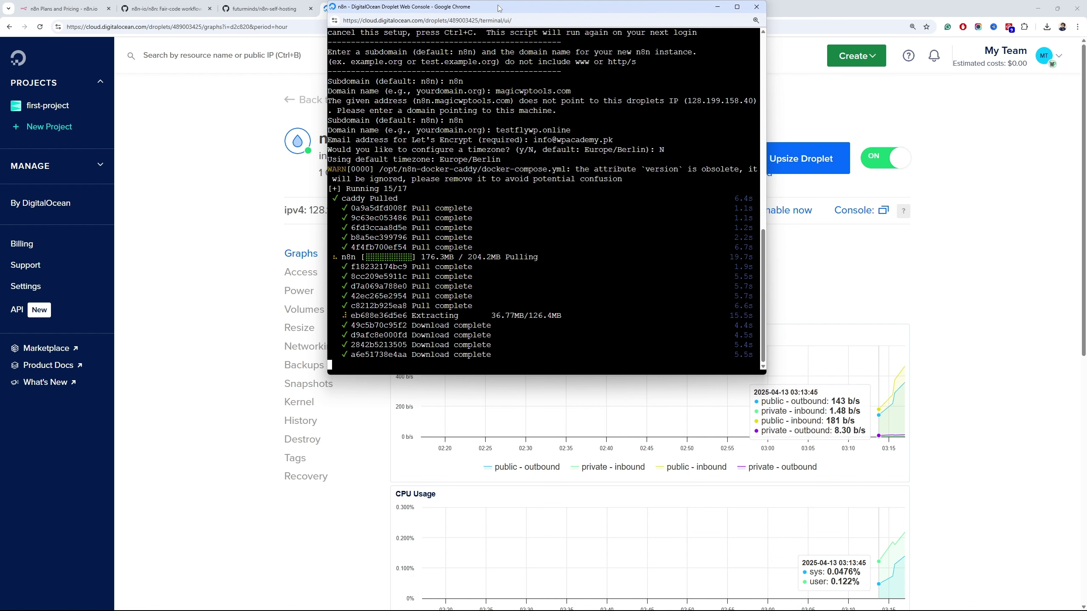
Check the n8n-self-hosting README, then return to the console showing installation complete
drag(500, 10, 509, 86)
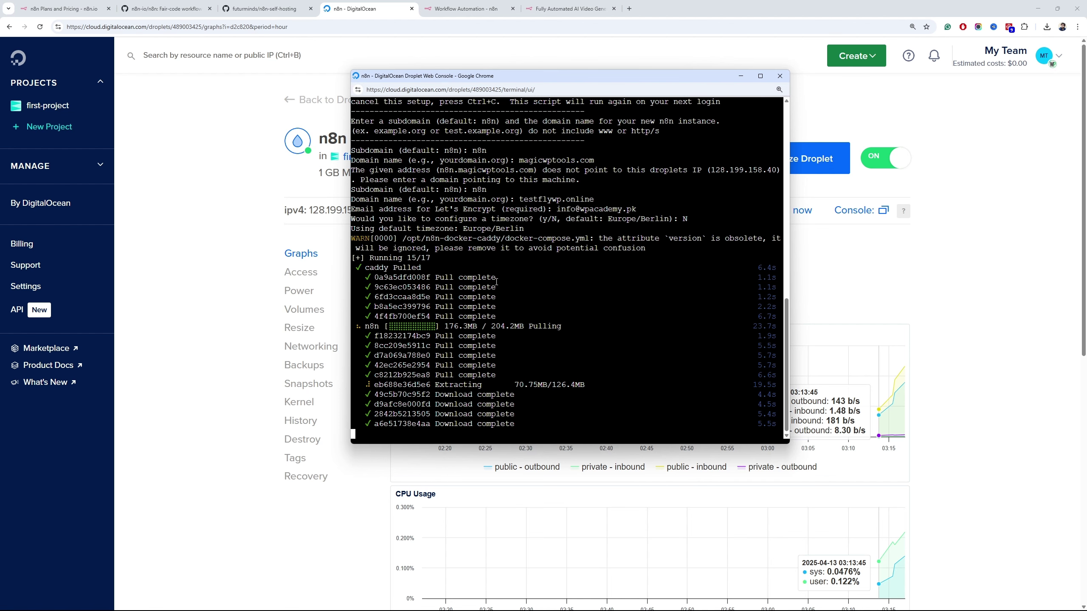
click(320, 48)
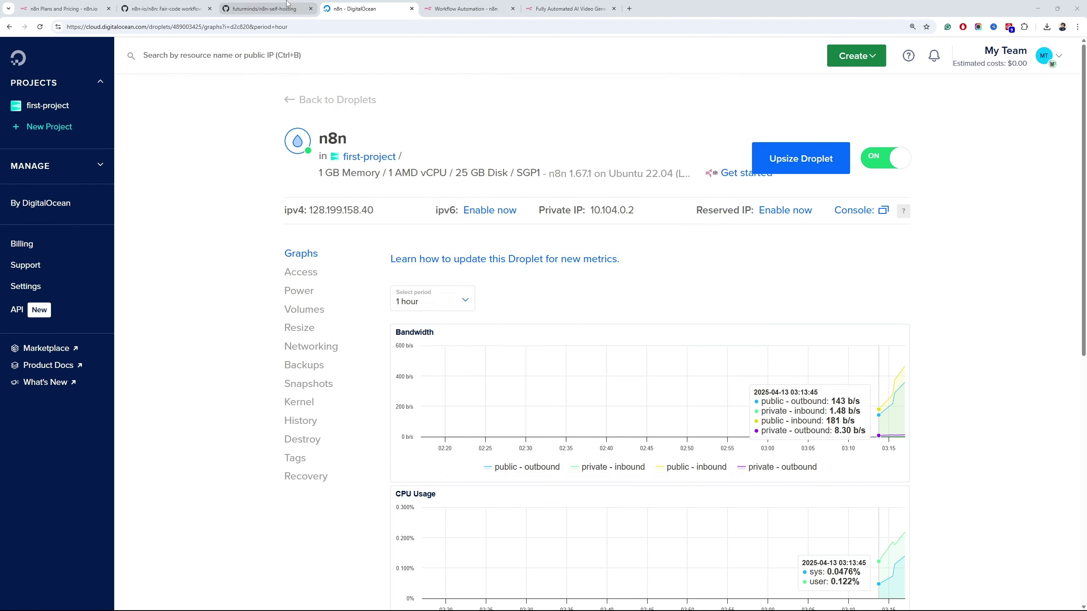
click(265, 9)
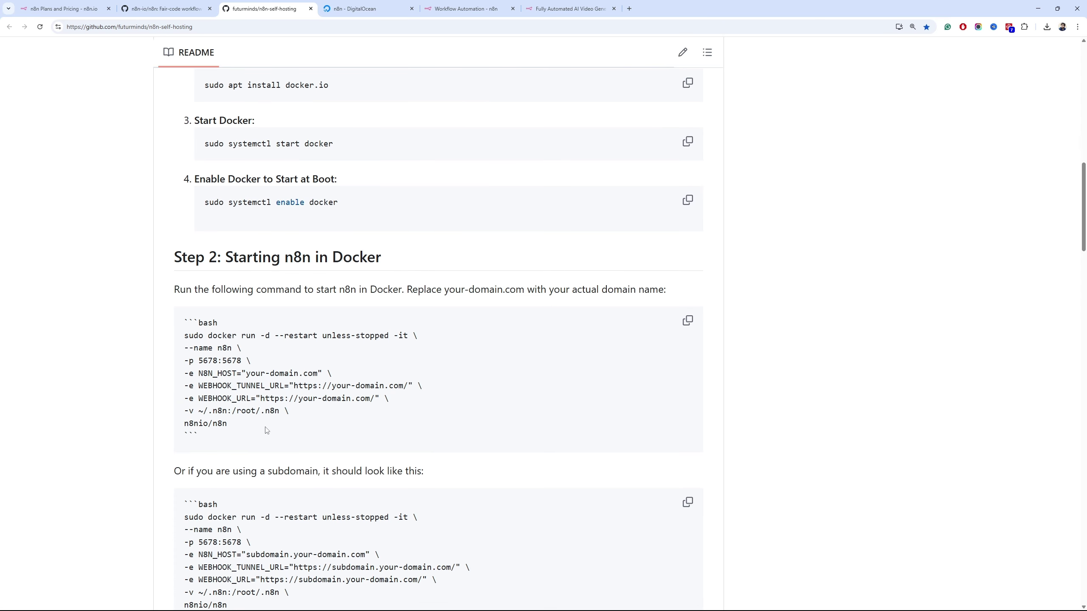
drag(265, 429, 180, 325)
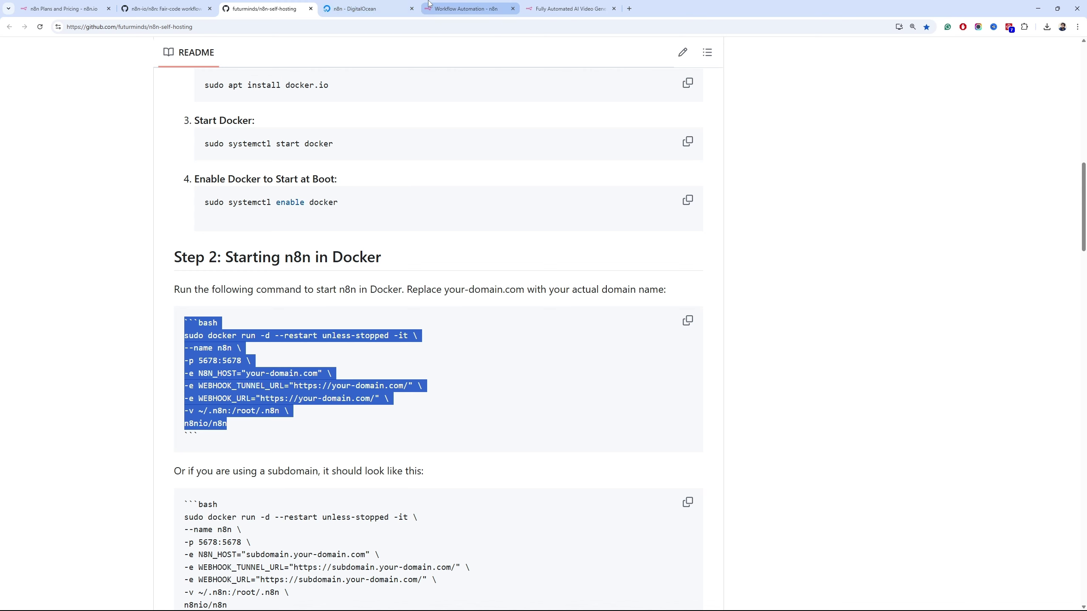
click(402, 5)
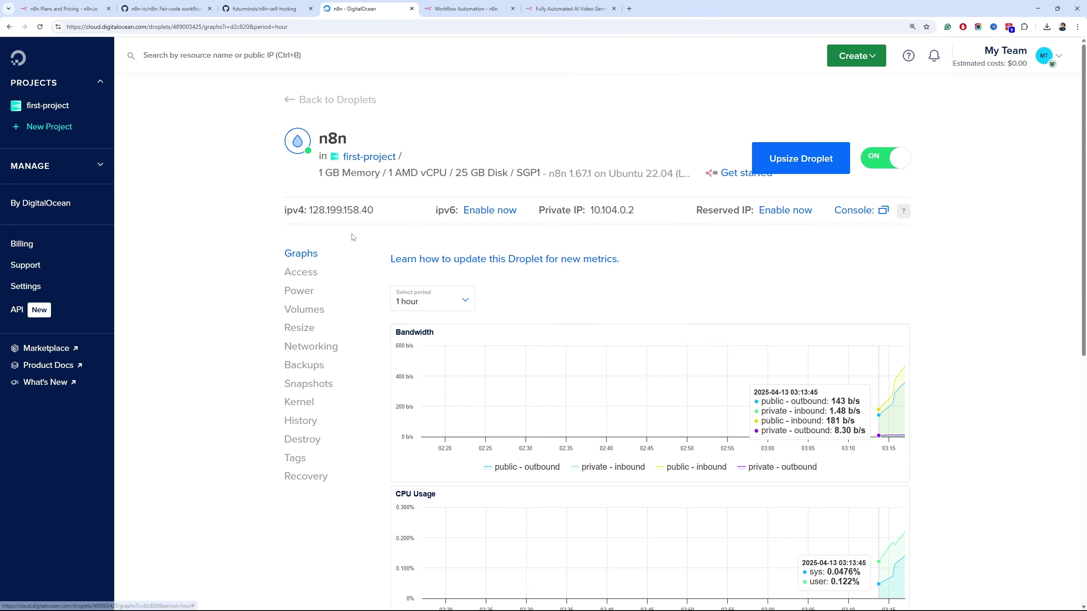
key(alt+Tab)
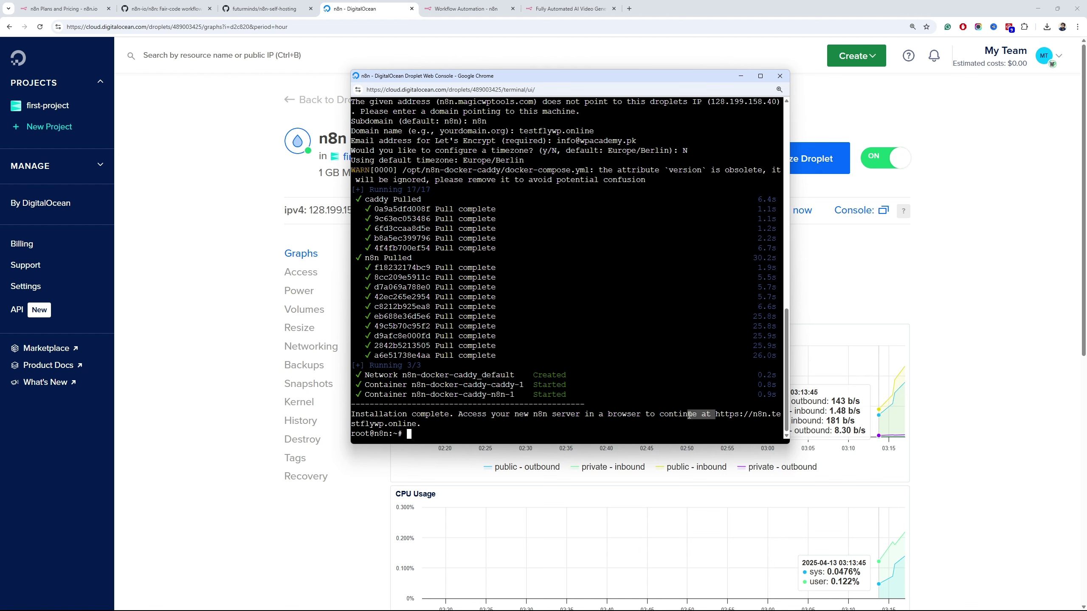
Open n8n.testflywp.online in a new tab and proceed past the unsafe-site warning
drag(715, 414, 733, 421)
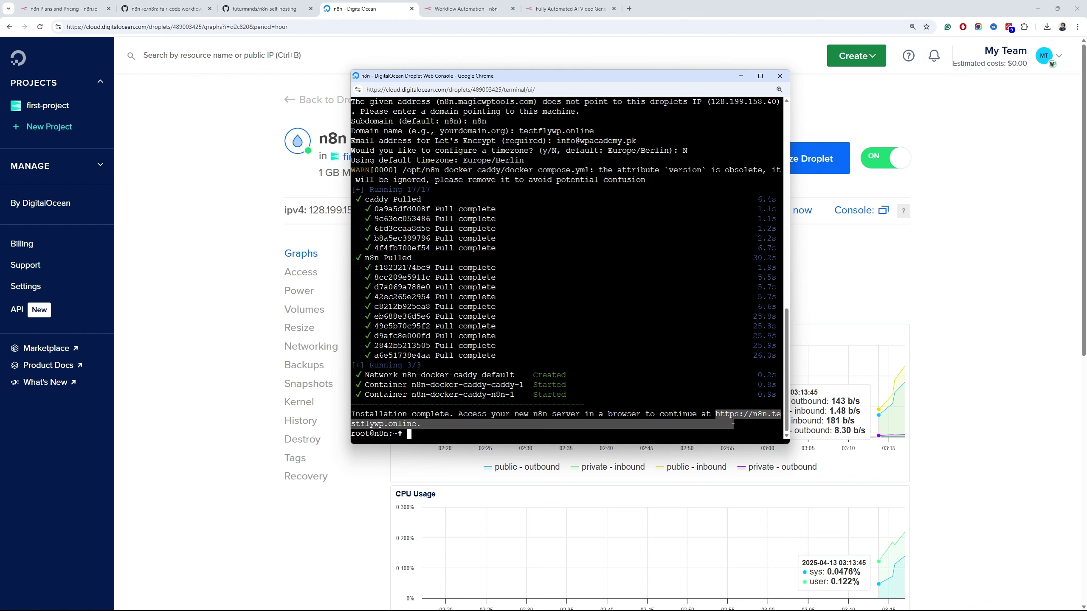
key(ctrl+c)
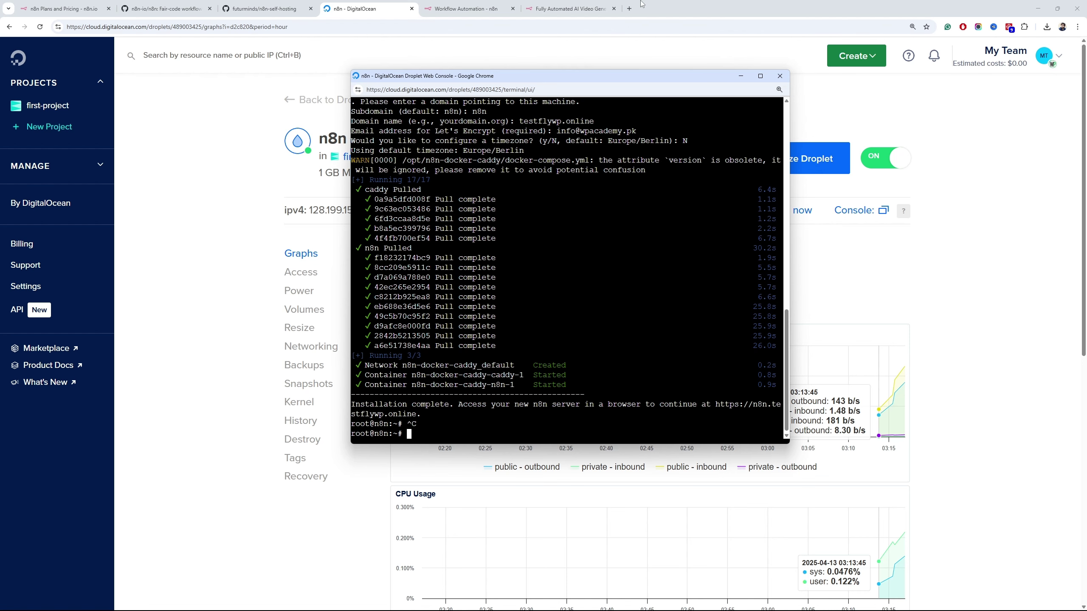
click(629, 9)
text(testflywp.online)
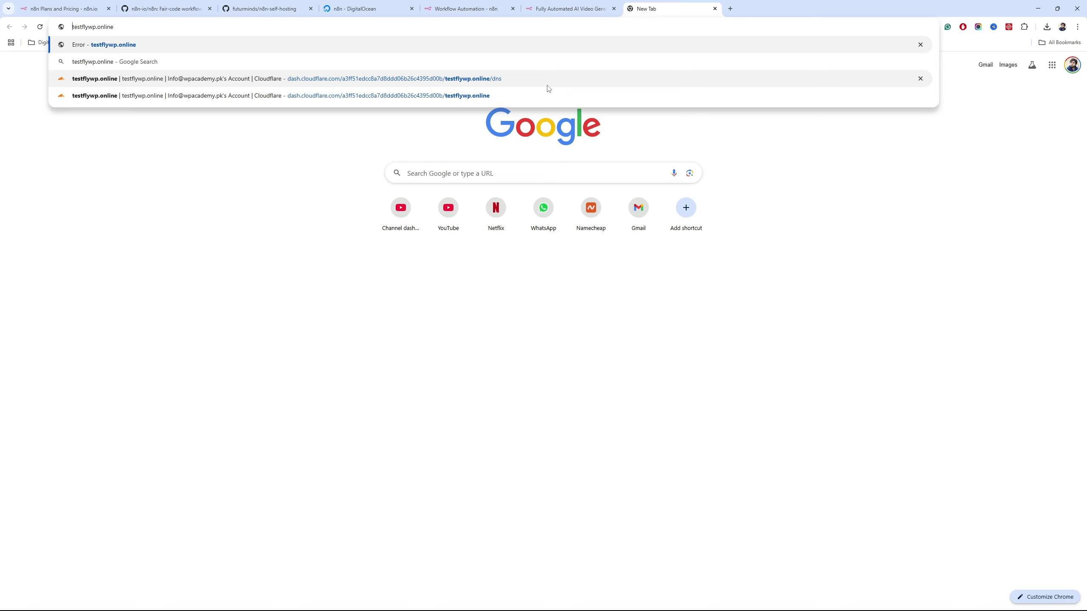
text(n8n.)
key(Return)
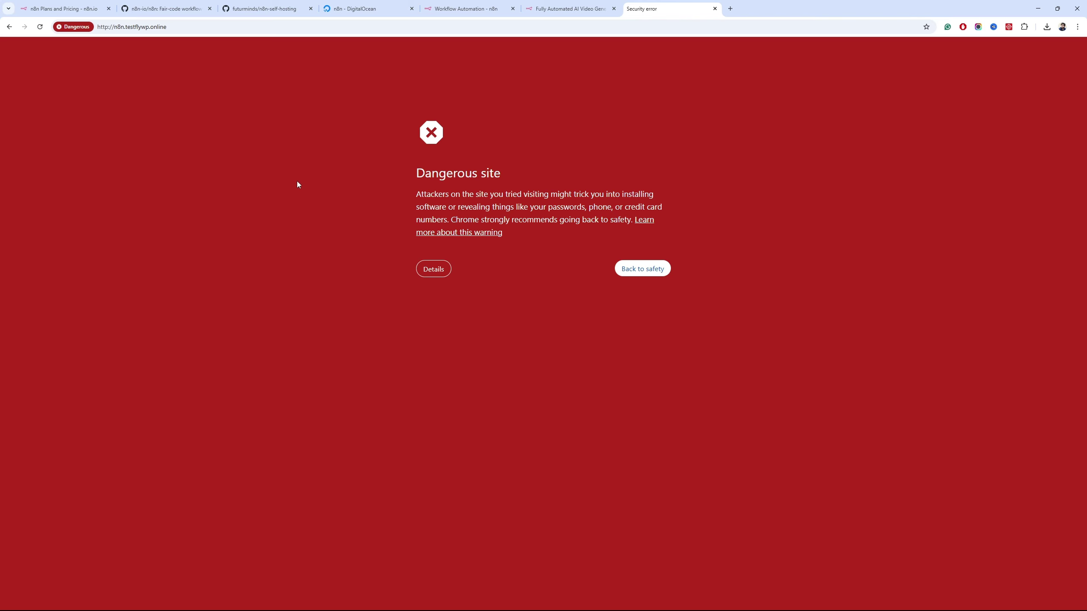
key(alt+Tab)
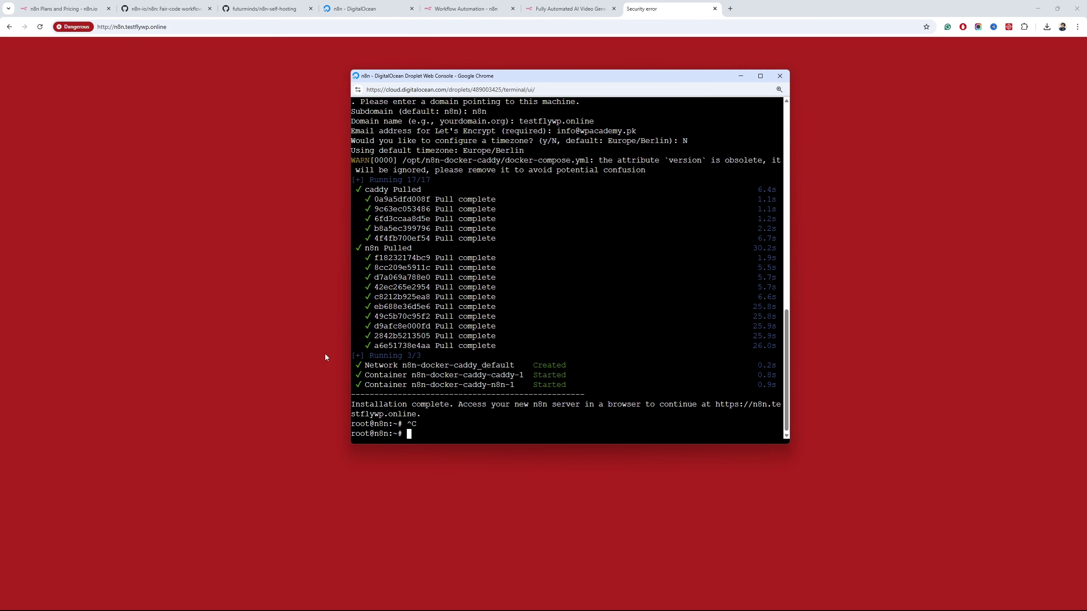
key(alt+Tab)
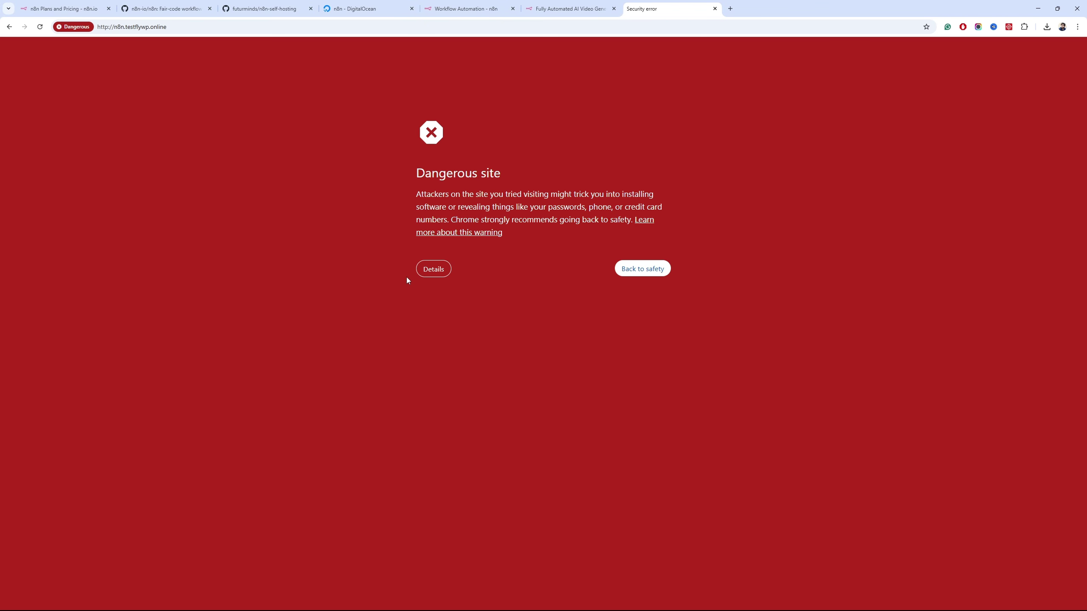
click(430, 274)
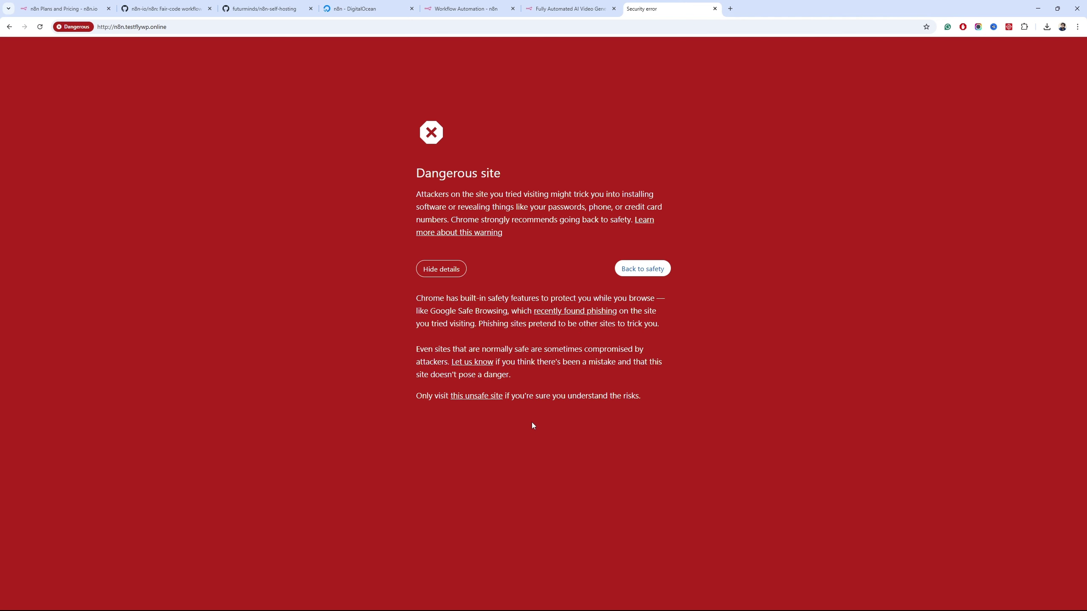
click(479, 396)
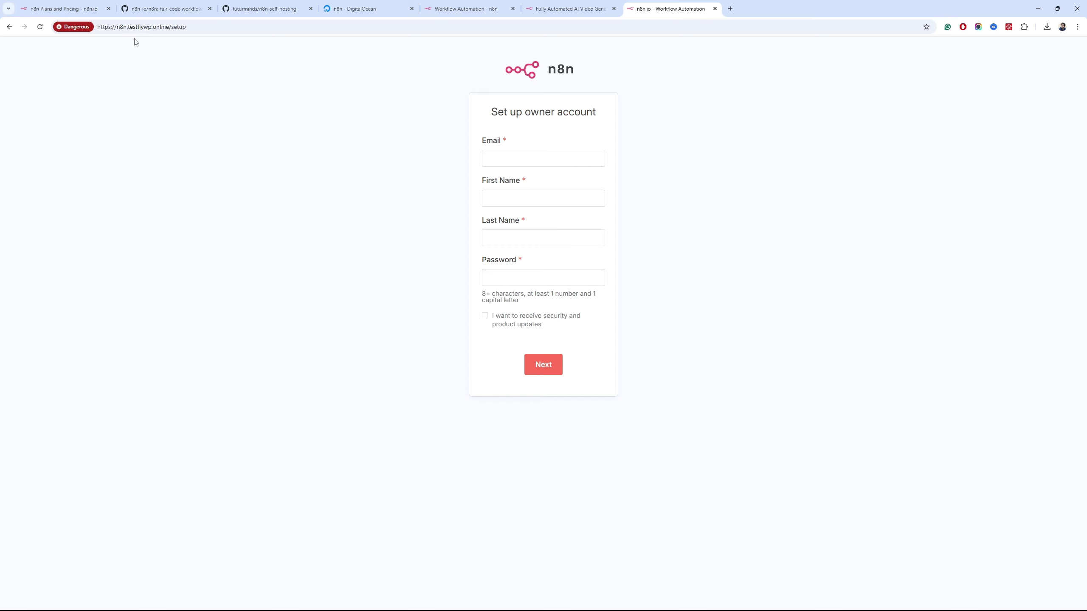
Fill the owner account form with the owner's e-mail, first and last name, and password
click(169, 26)
click(76, 27)
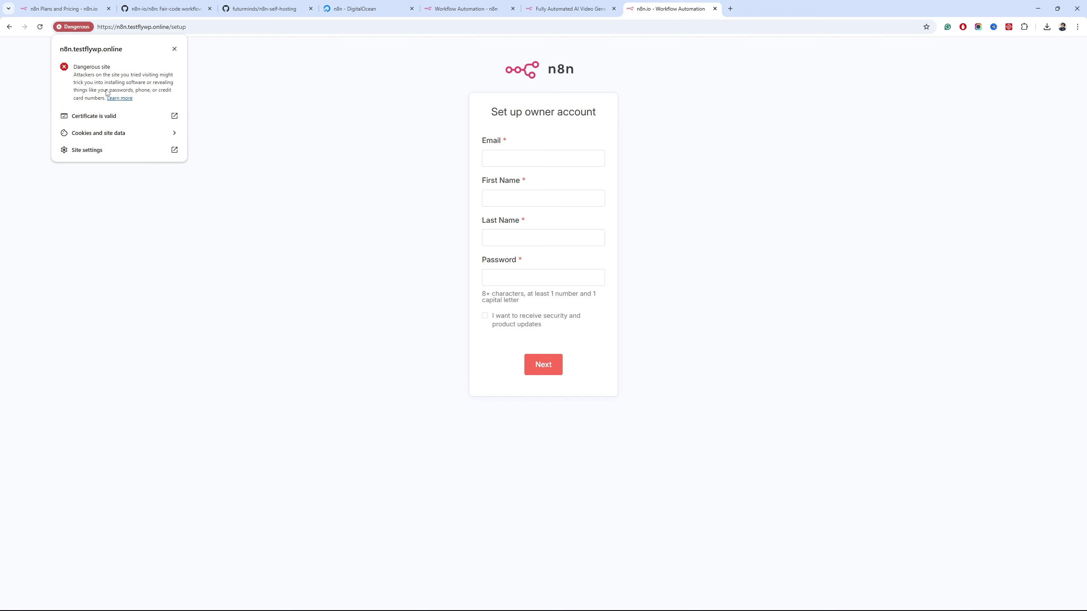
click(229, 76)
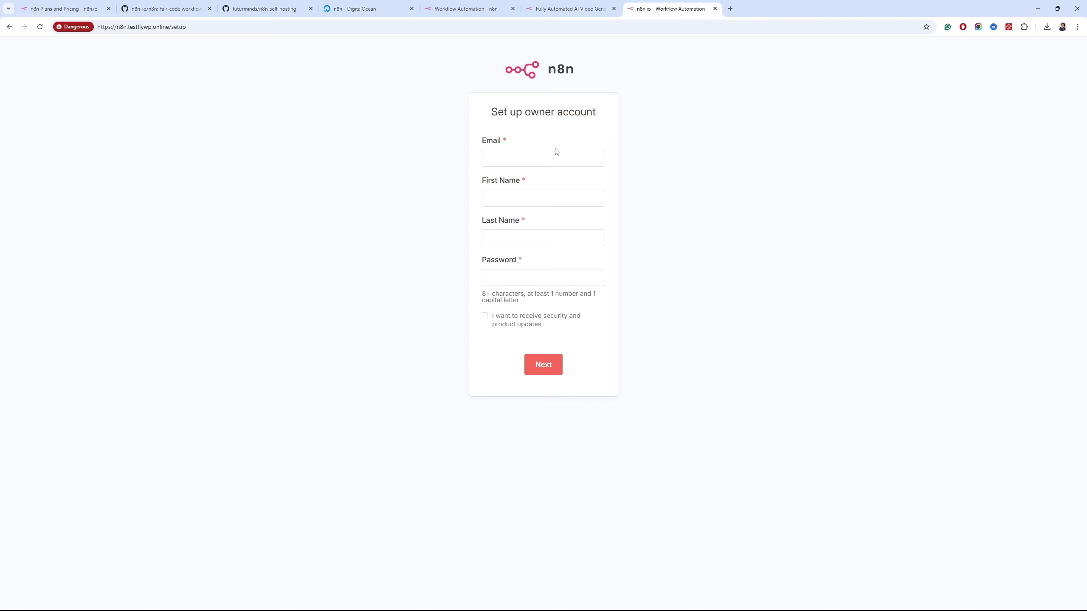
click(573, 162)
key(Tab)
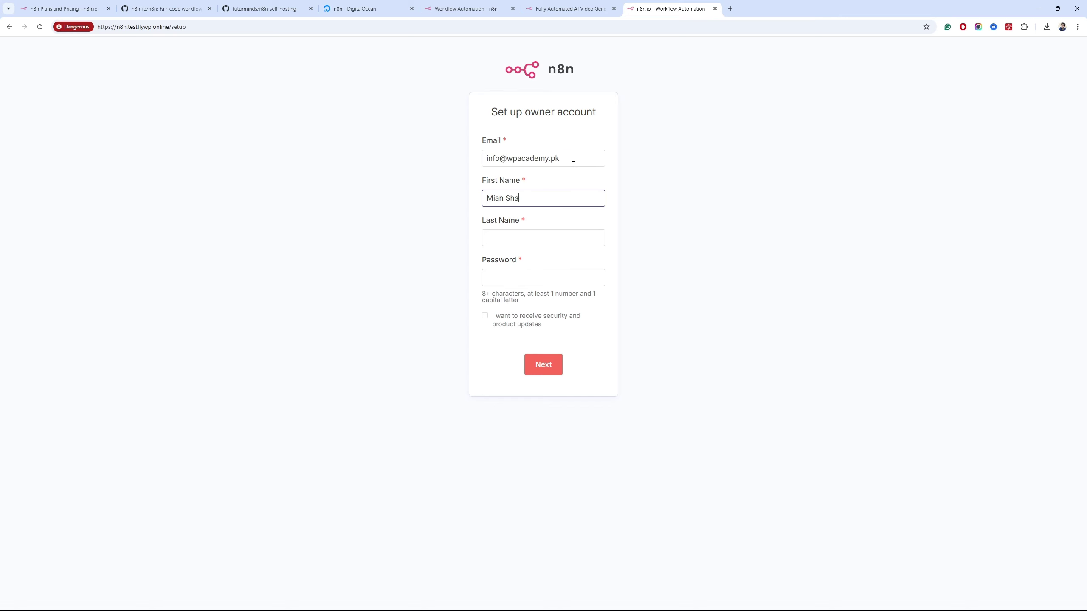
key(Tab)
key(Tab)
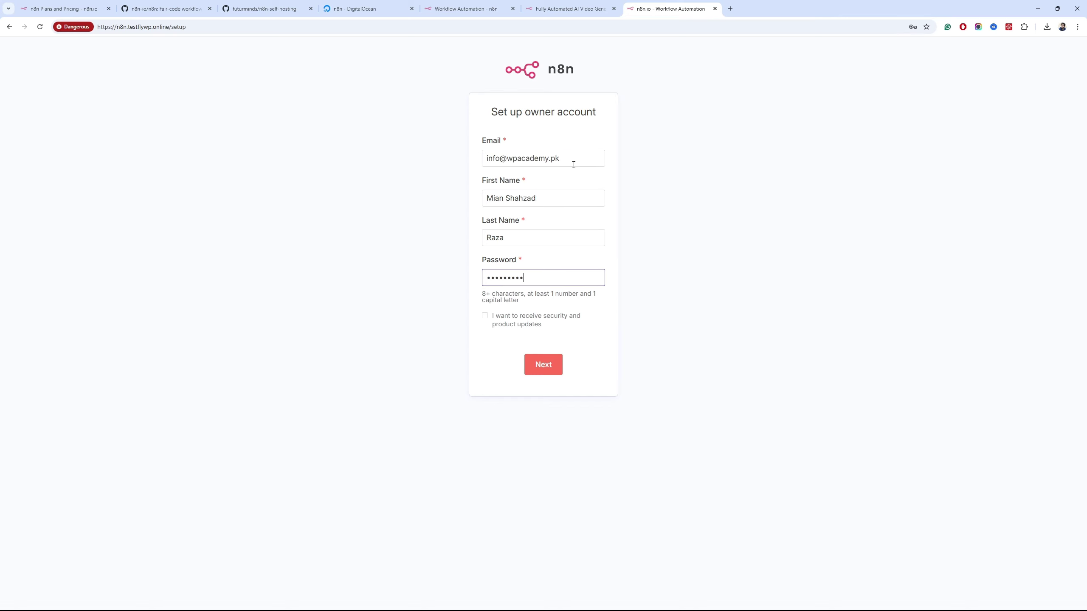
click(545, 365)
Answer the company type, role, audience and referral questions, then skip the free licence offer
click(615, 243)
click(505, 259)
click(543, 280)
click(496, 300)
click(543, 321)
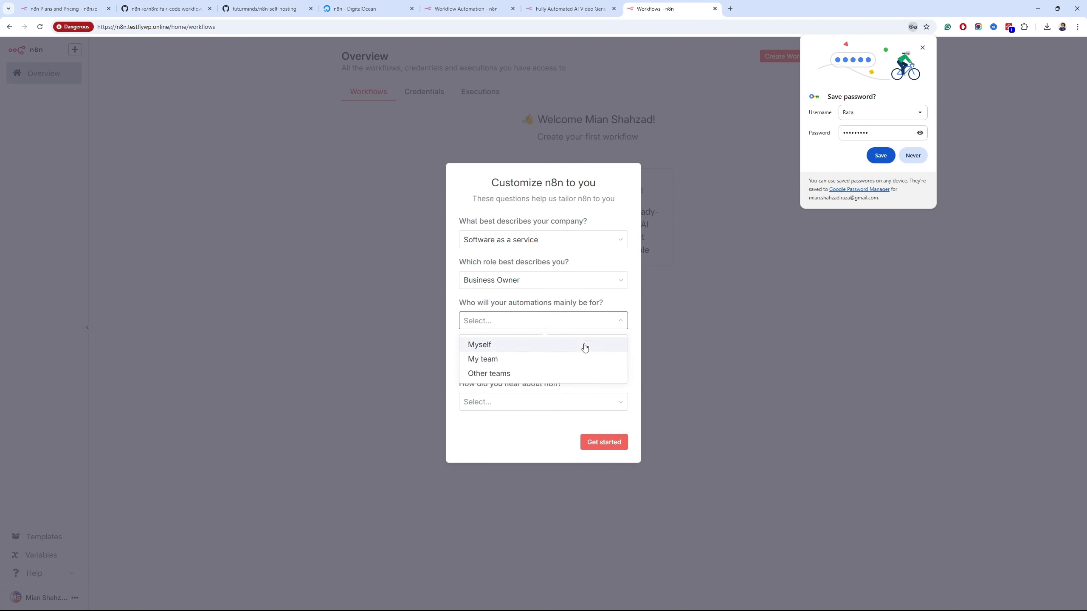
click(479, 343)
click(492, 386)
click(565, 449)
click(603, 454)
click(922, 49)
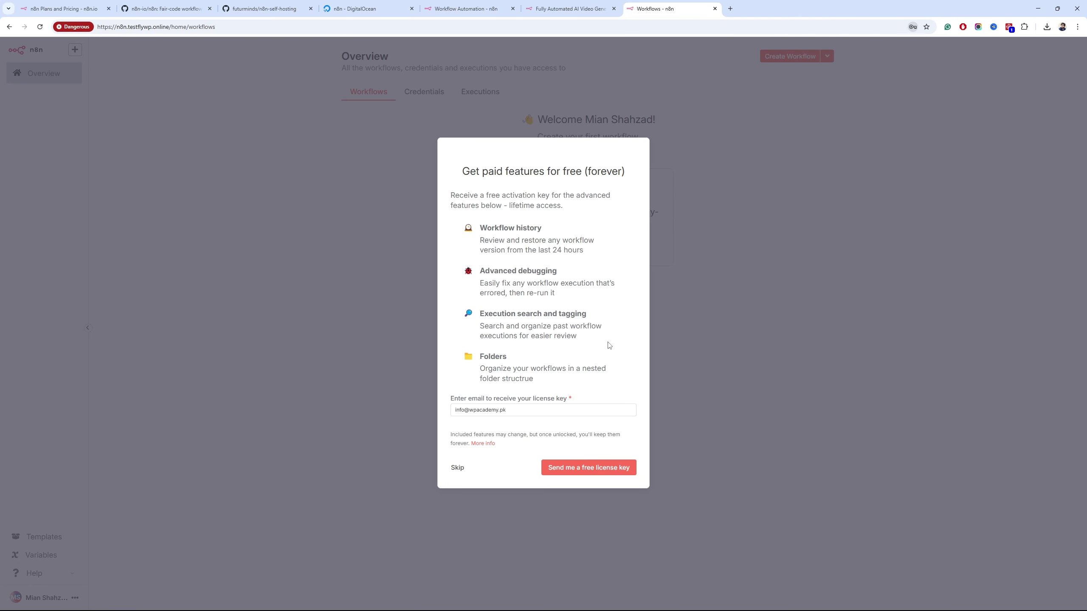
click(457, 468)
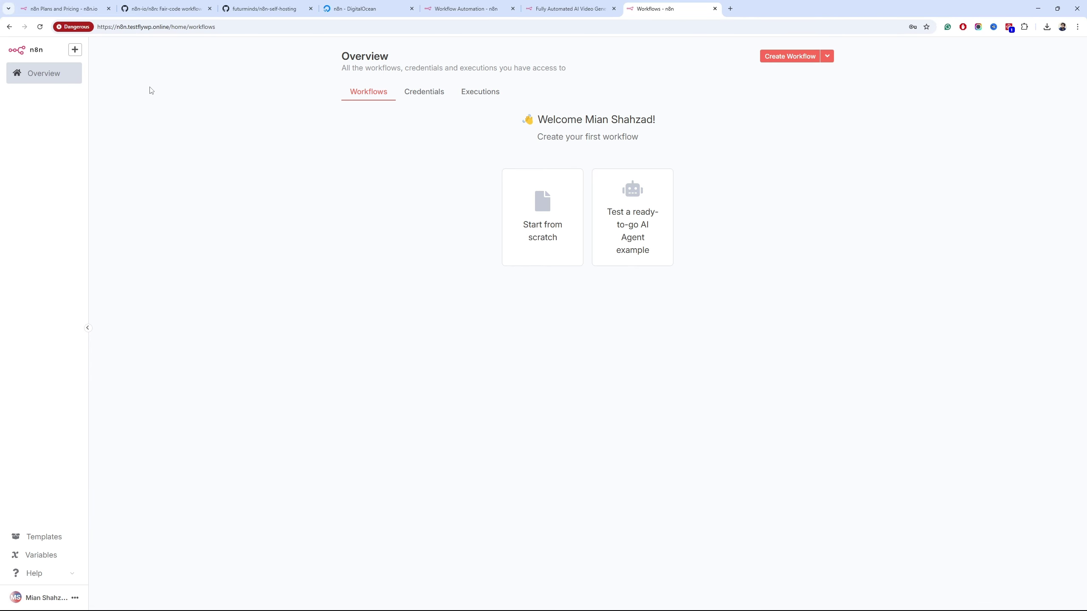
Return to the n8n Overview page and show its Executions tab, which lists nothing yet
click(359, 8)
click(649, 5)
click(49, 18)
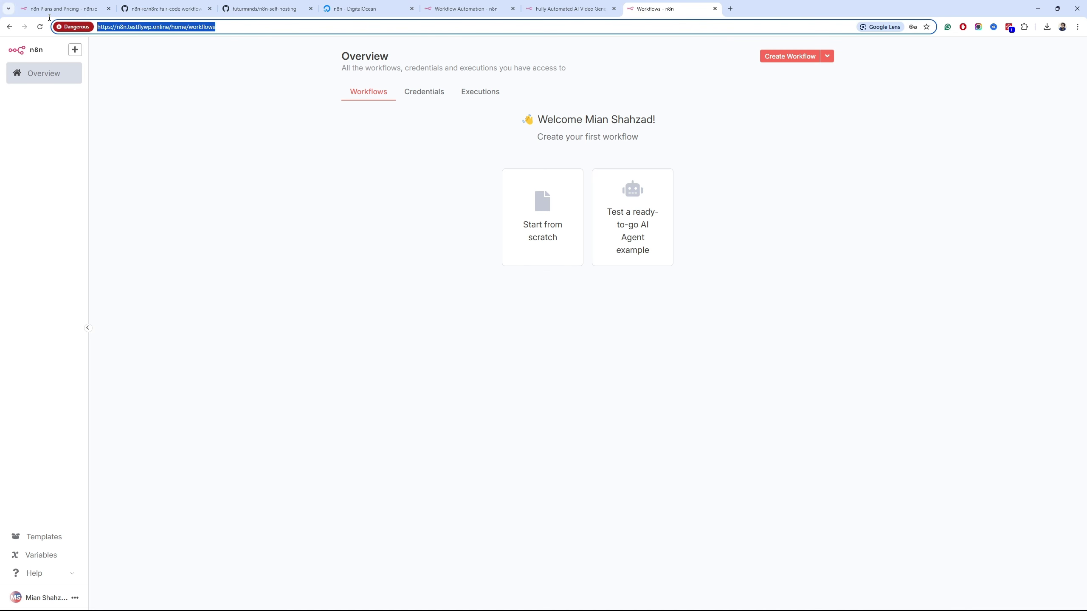
click(321, 276)
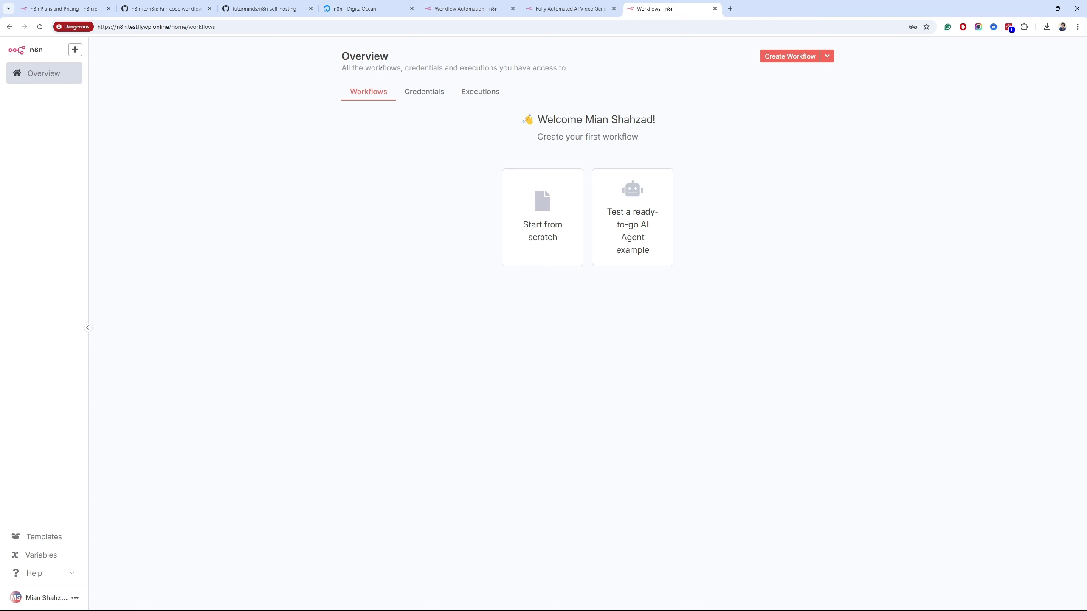
click(361, 10)
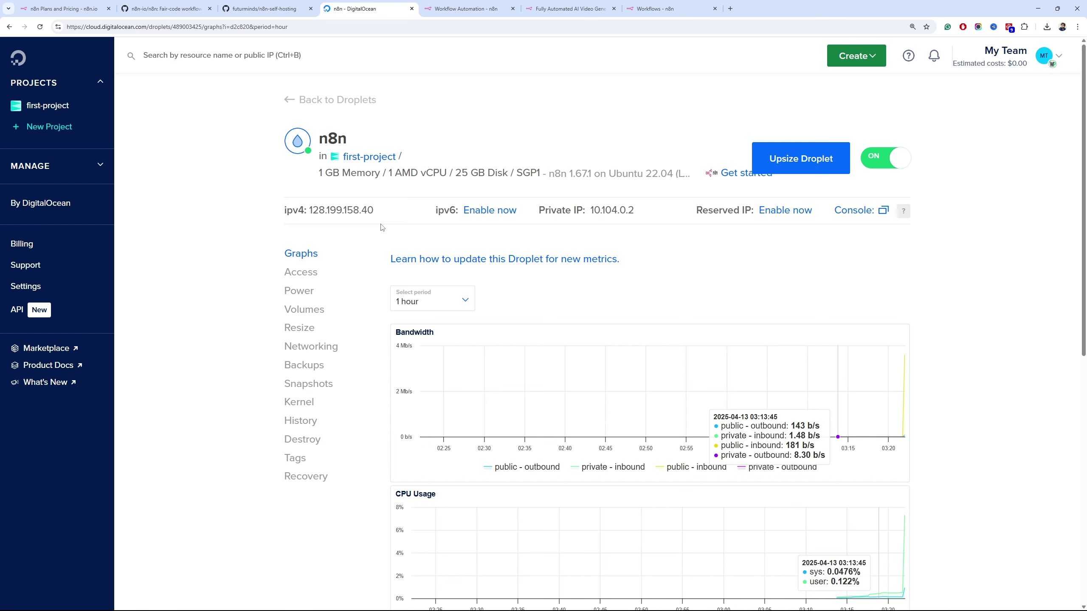
key(ctrl+9)
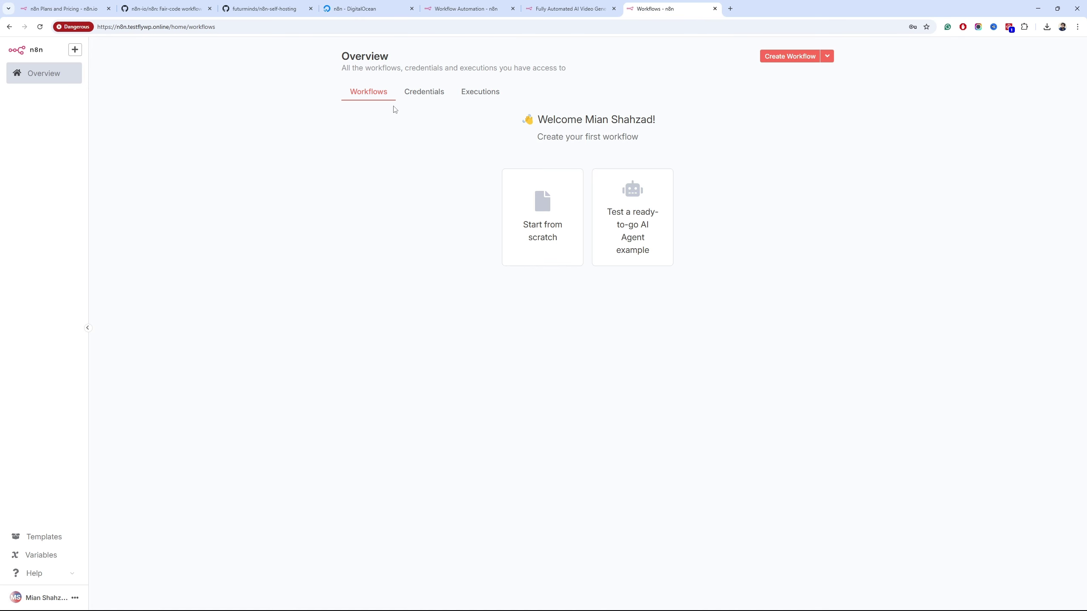
click(471, 96)
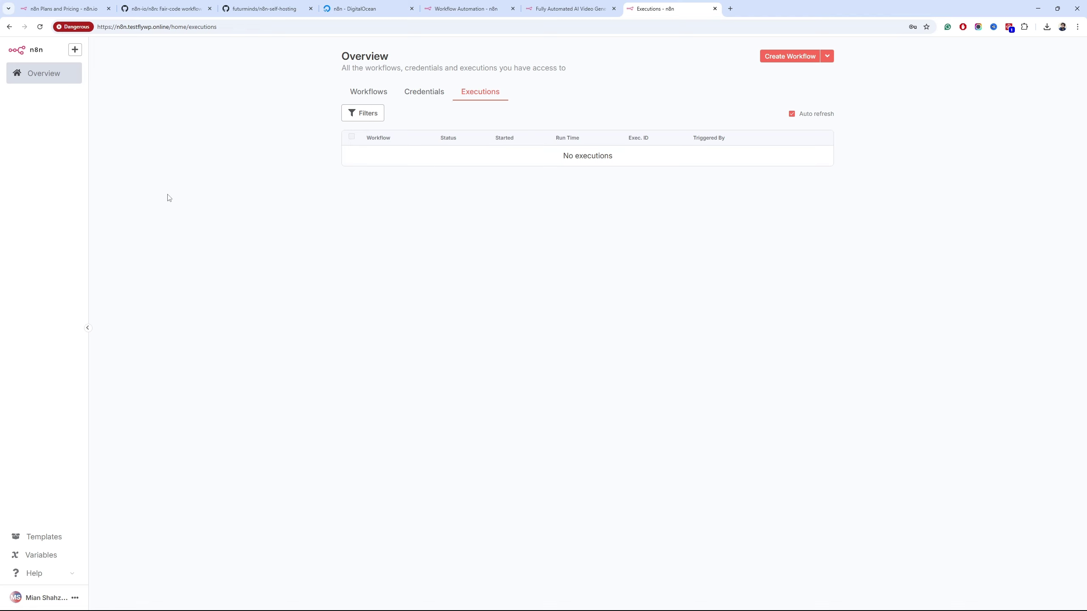